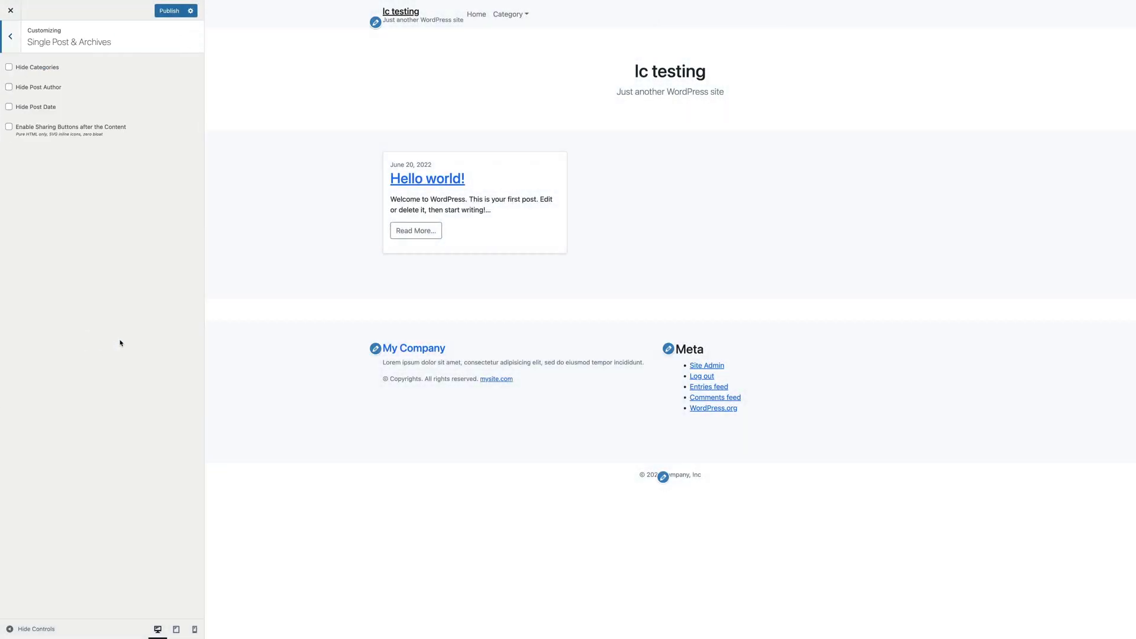
- Preview the Hello world! post and turn on Hide Categories for single posts
left_click(446, 180)
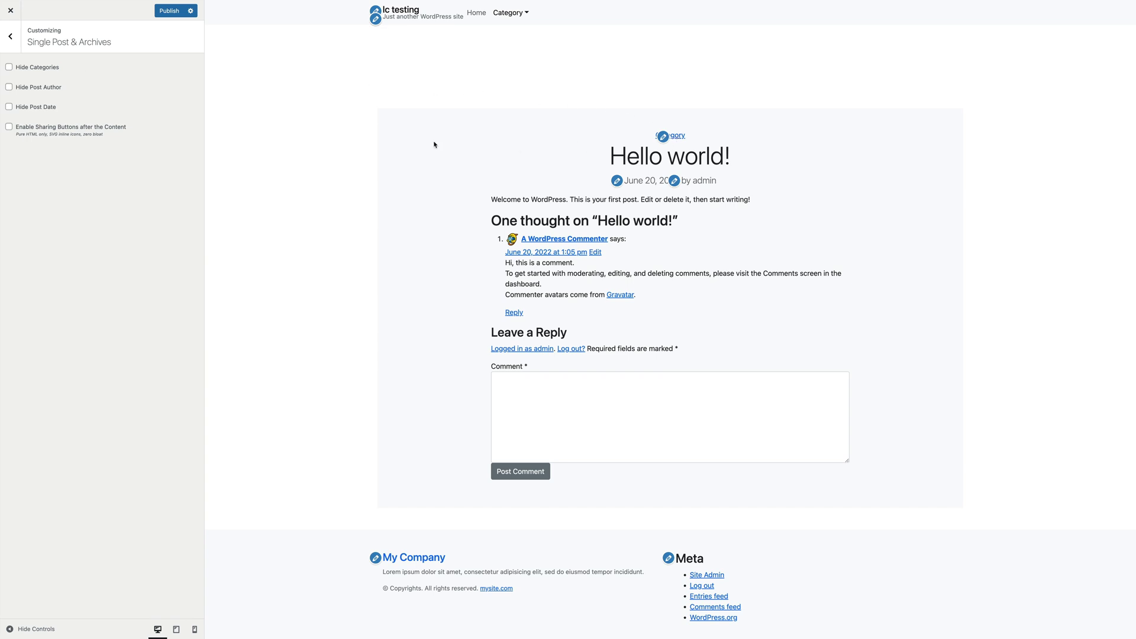
left_click(9, 67)
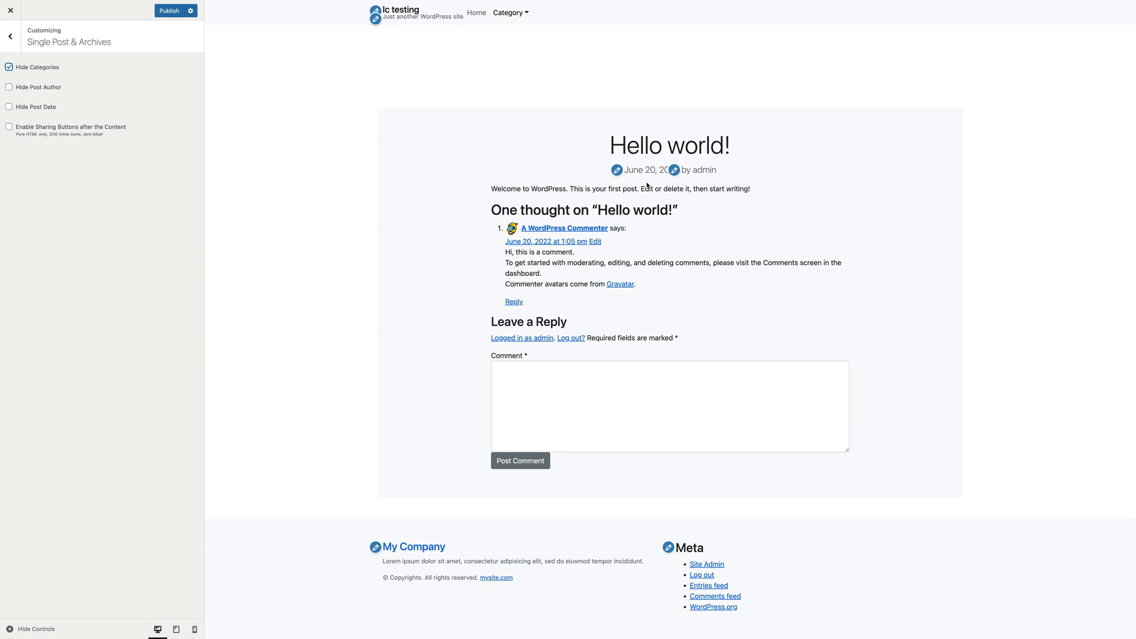
- Turn on Hide Post Author, Hide Post Date and sharing buttons after content, previewing at tablet width
left_click(34, 90)
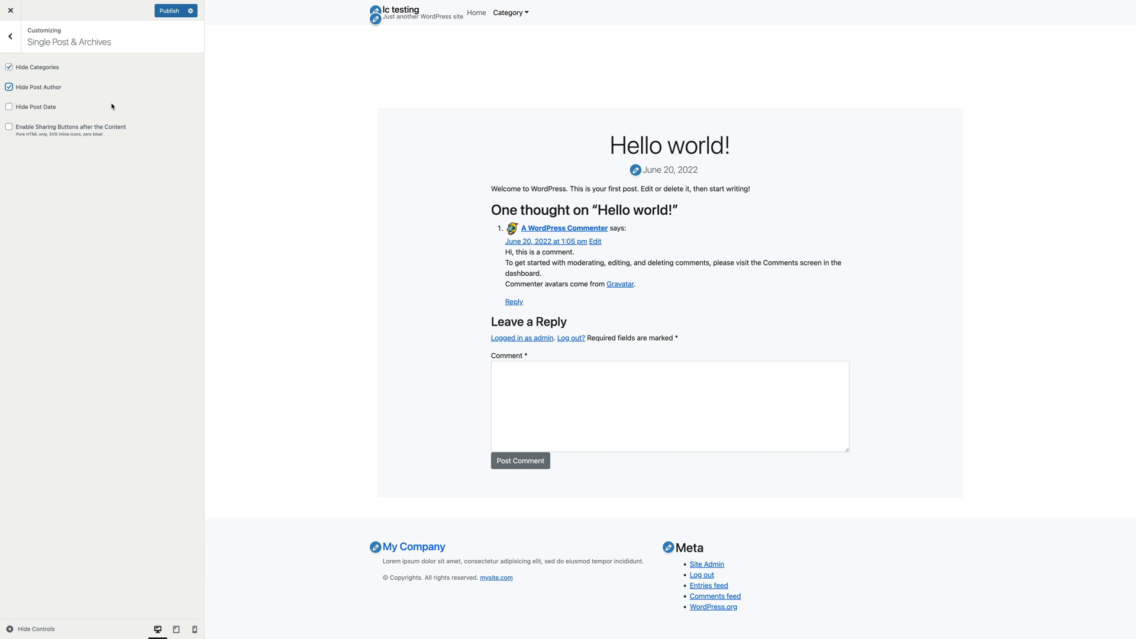
left_click(29, 107)
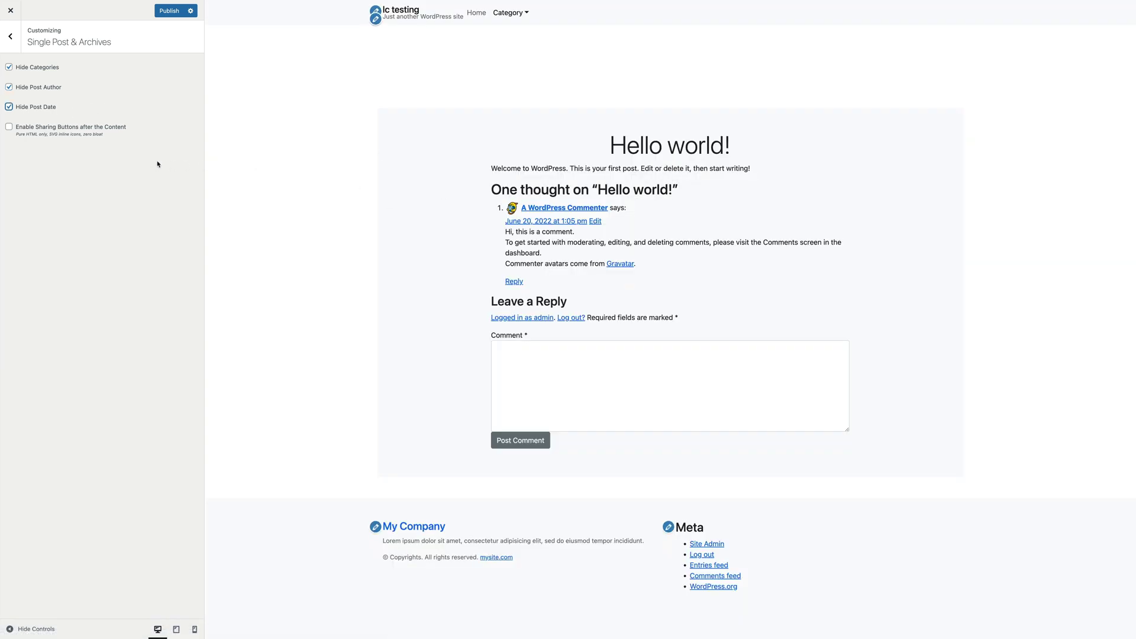
left_click(10, 130)
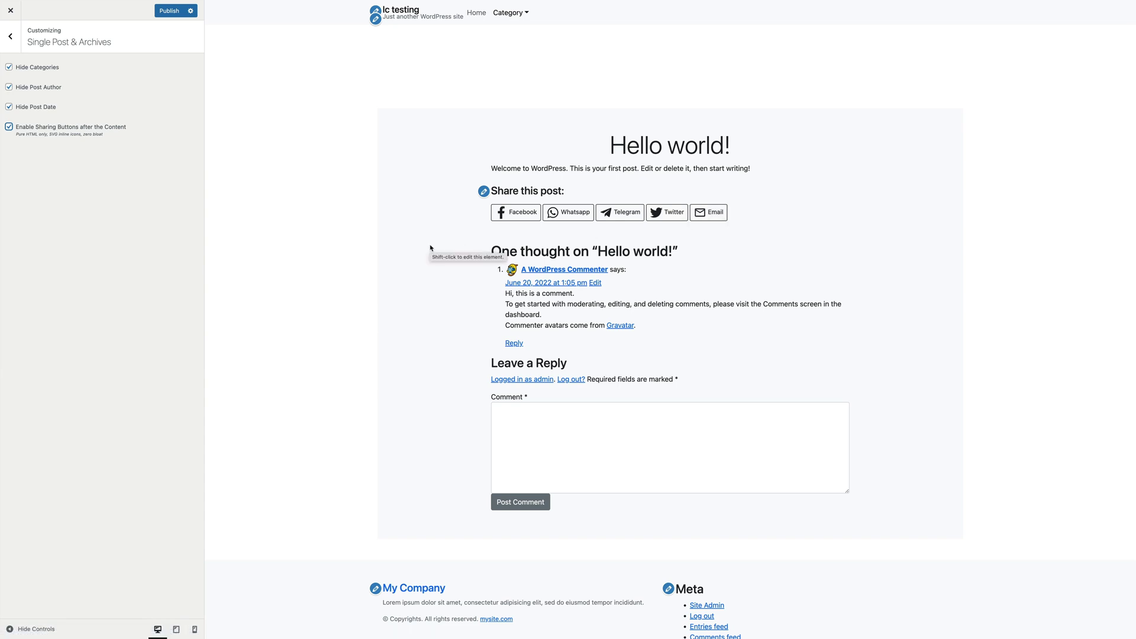
left_click(176, 630)
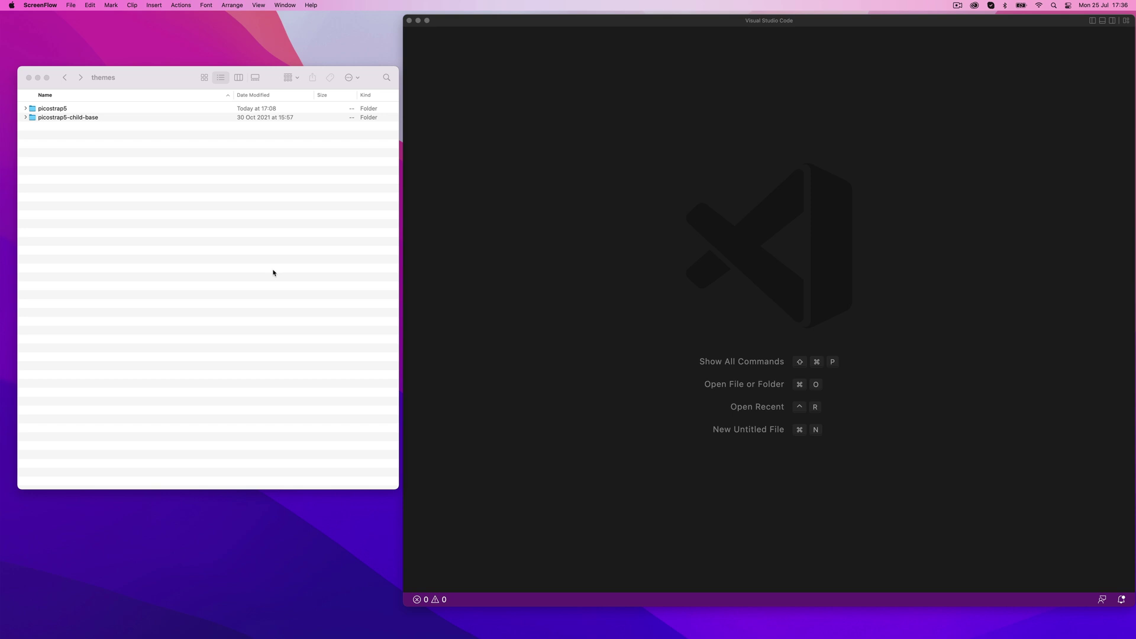
- Open picostrap5/inc/template-tags.php from Finder in Visual Studio Code
double_click(80, 108)
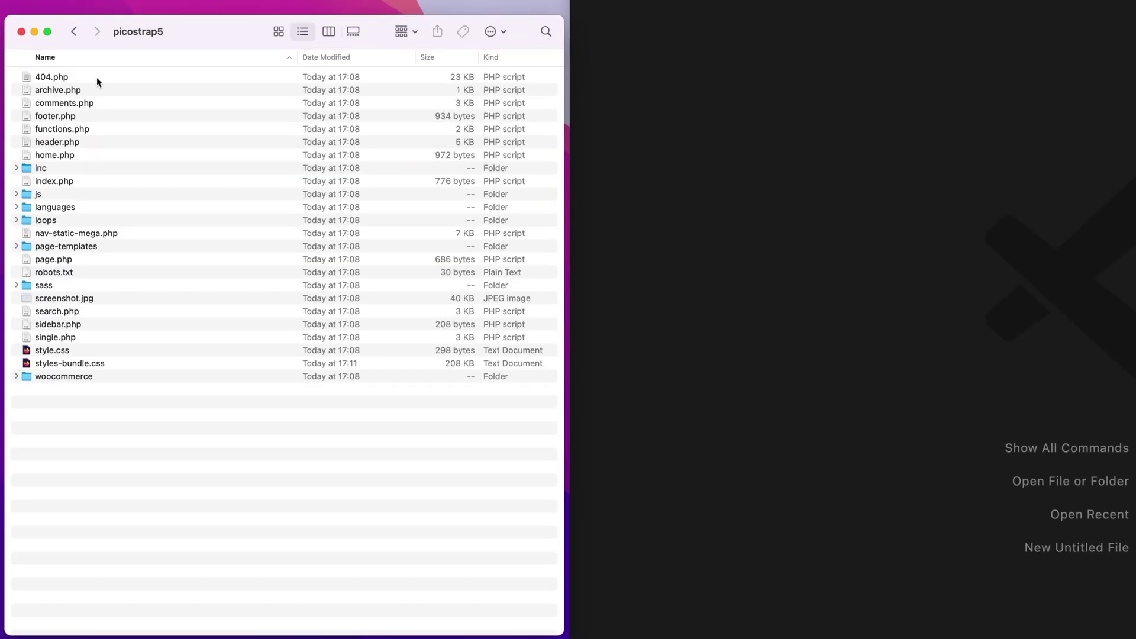
left_click(79, 171)
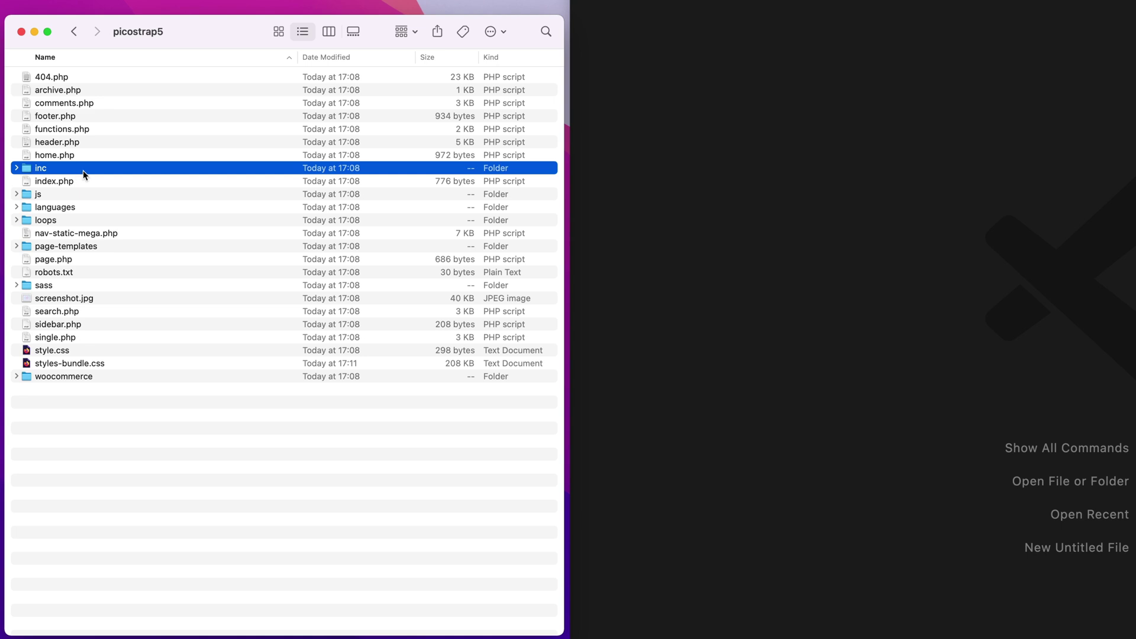
double_click(83, 170)
double_click(96, 258)
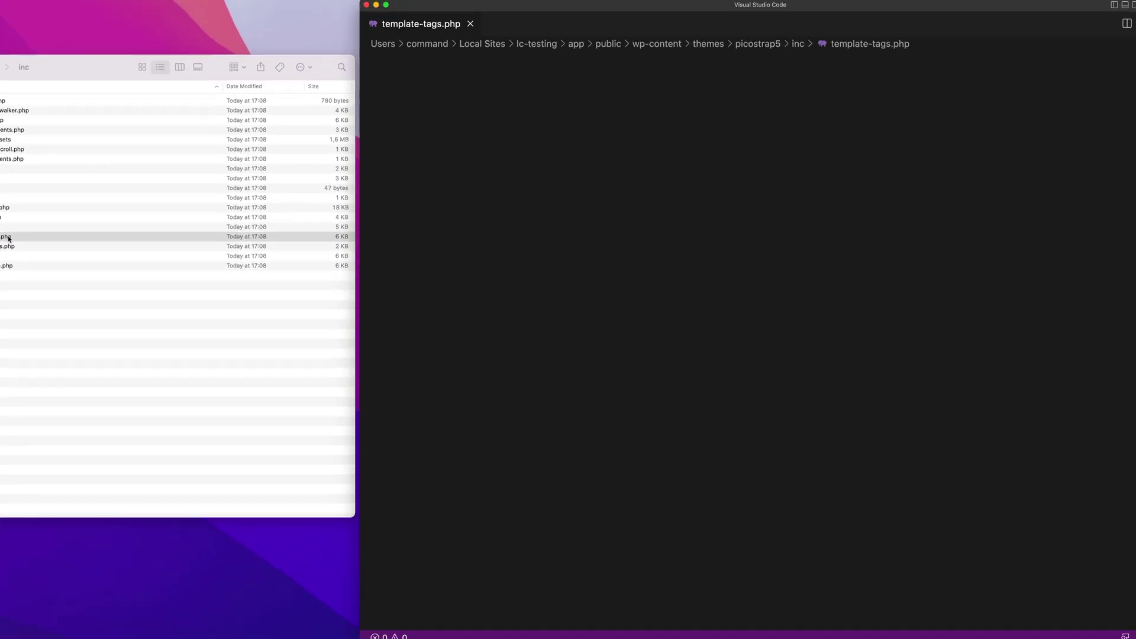
- Select template-tags.php lines 19 to 76, the sharing buttons code ending at endif;
scroll(409, 254, "down", 2)
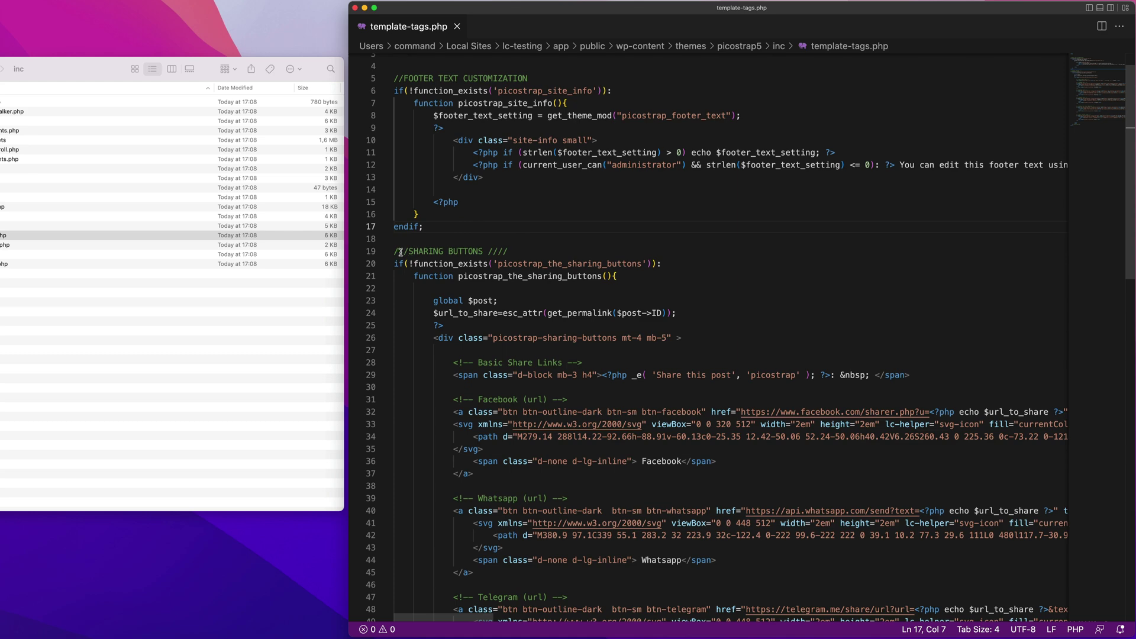
left_click(395, 252)
scroll(406, 259, "down", 5)
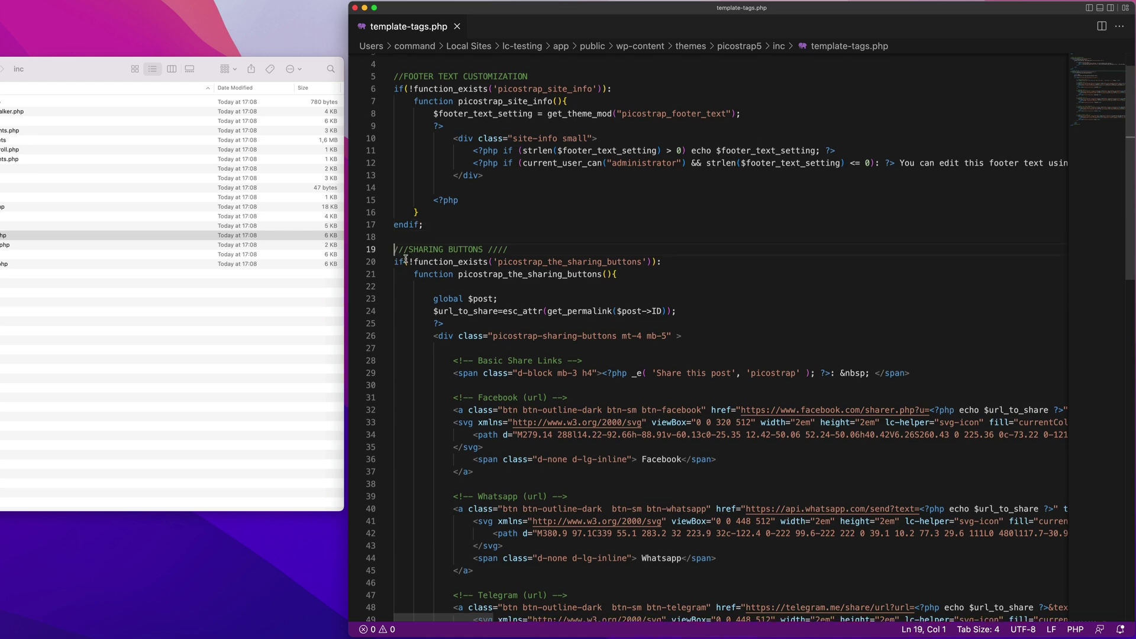
scroll(406, 258, "down", 10)
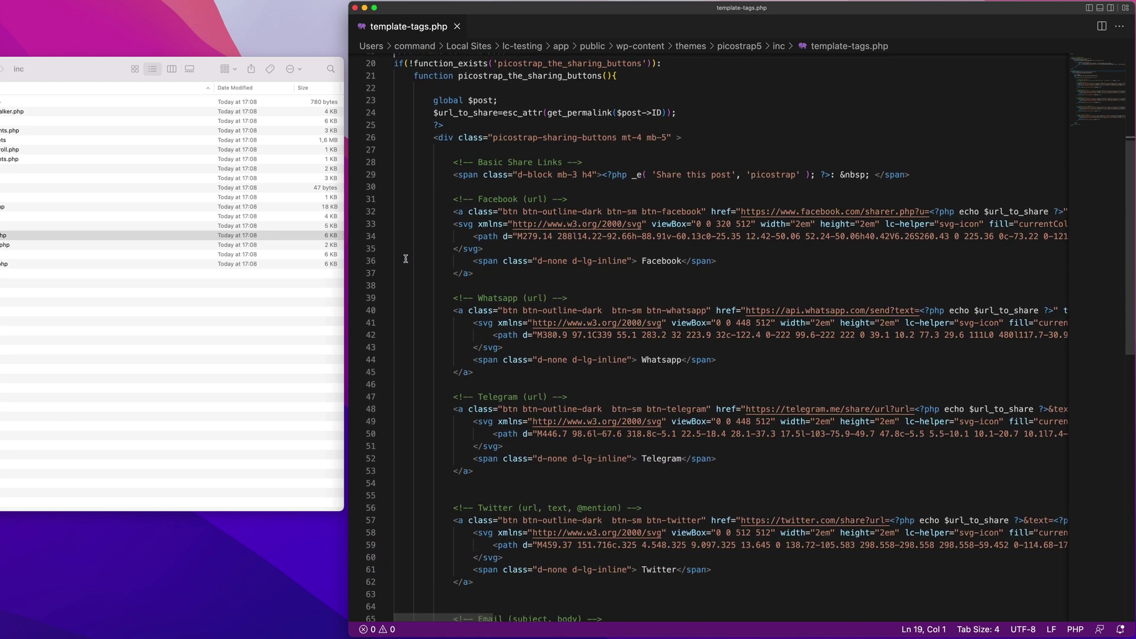
left_click(470, 448, "shift")
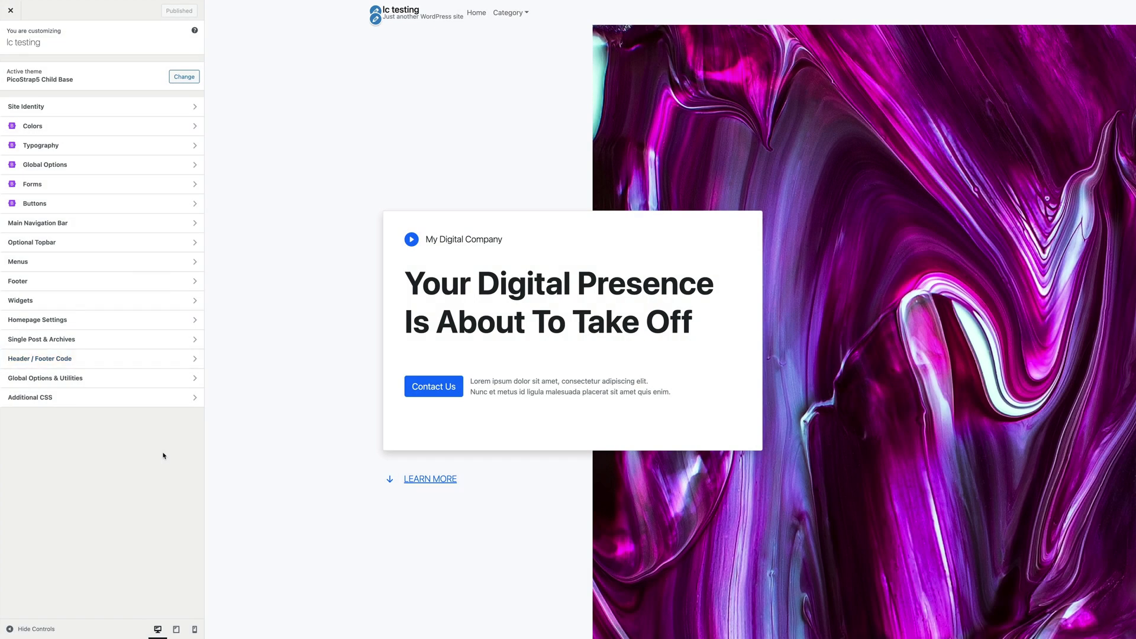
- Open Header / Footer Code and highlight the header and footer code field descriptions
left_click(101, 358)
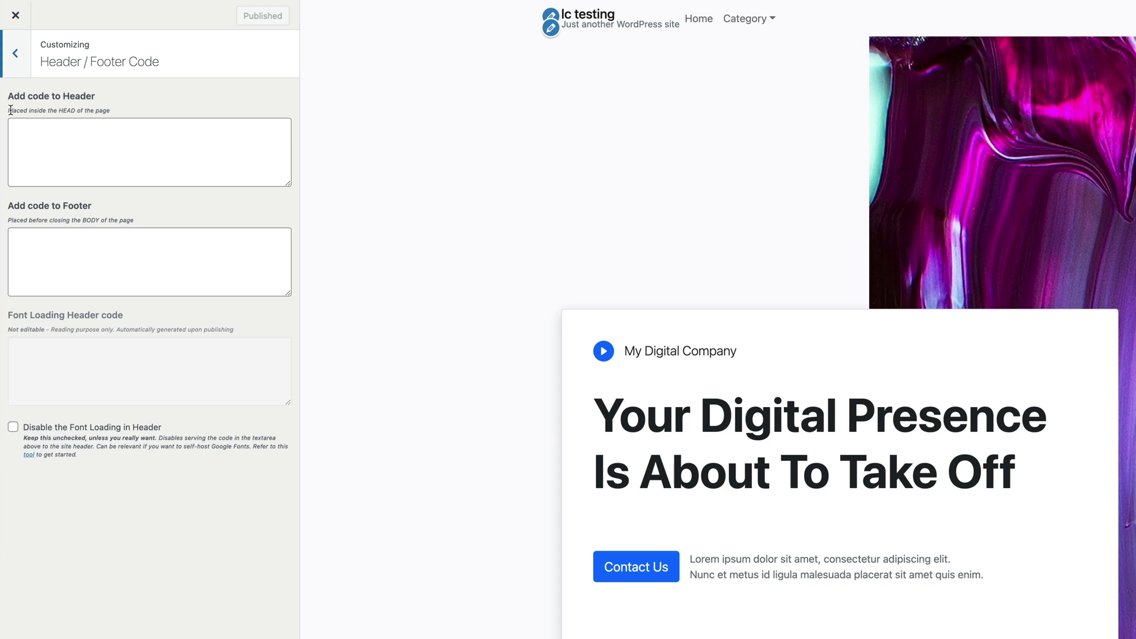
left_click_drag(13, 110, 142, 112)
left_click(158, 110)
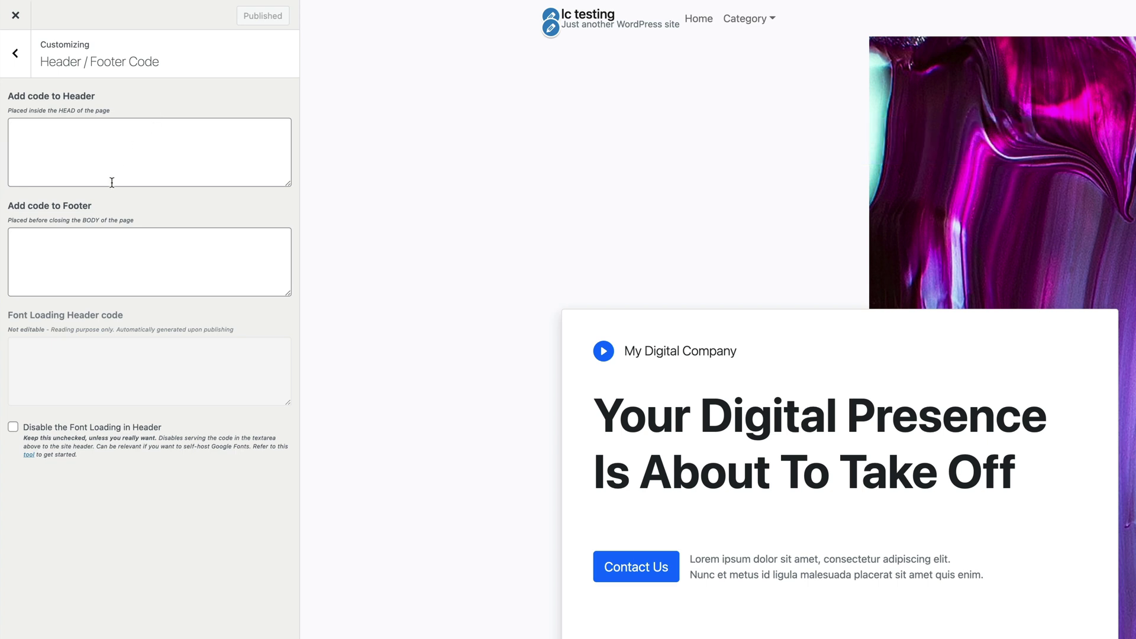
left_click_drag(8, 206, 152, 222)
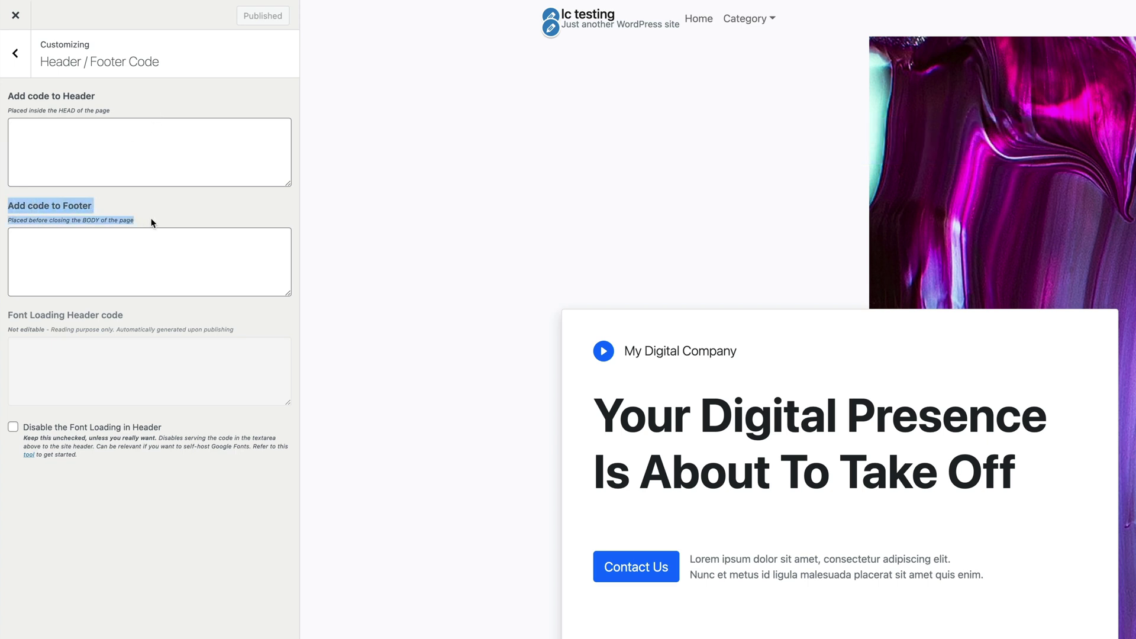
left_click(200, 215)
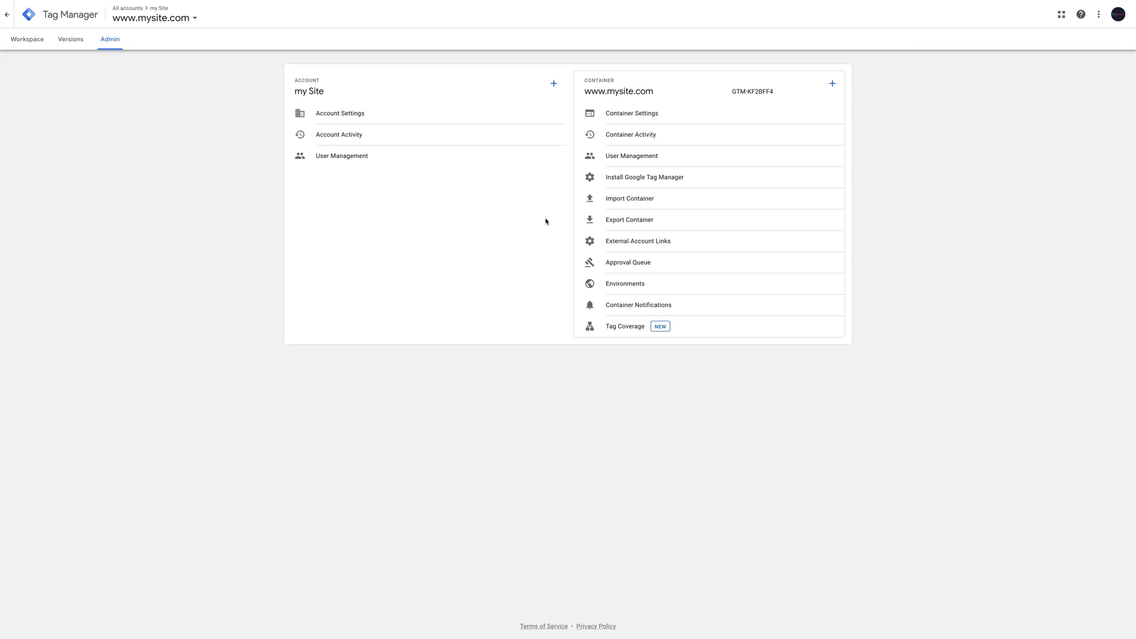
- Open Install Google Tag Manager from Admin and copy the head snippet
left_click(669, 177)
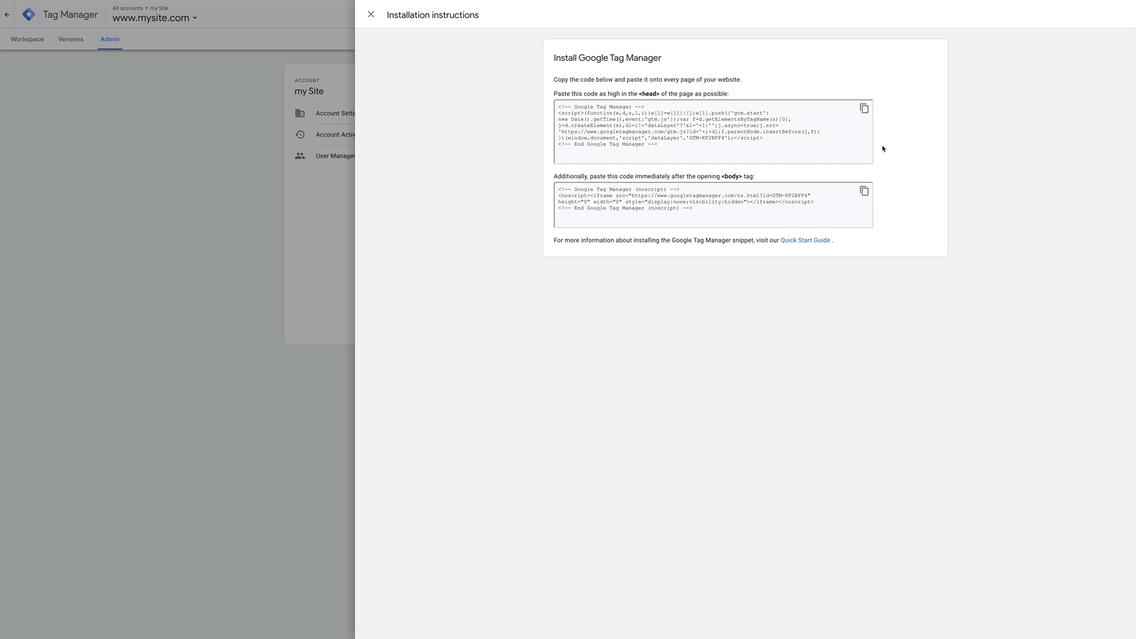
left_click(863, 109)
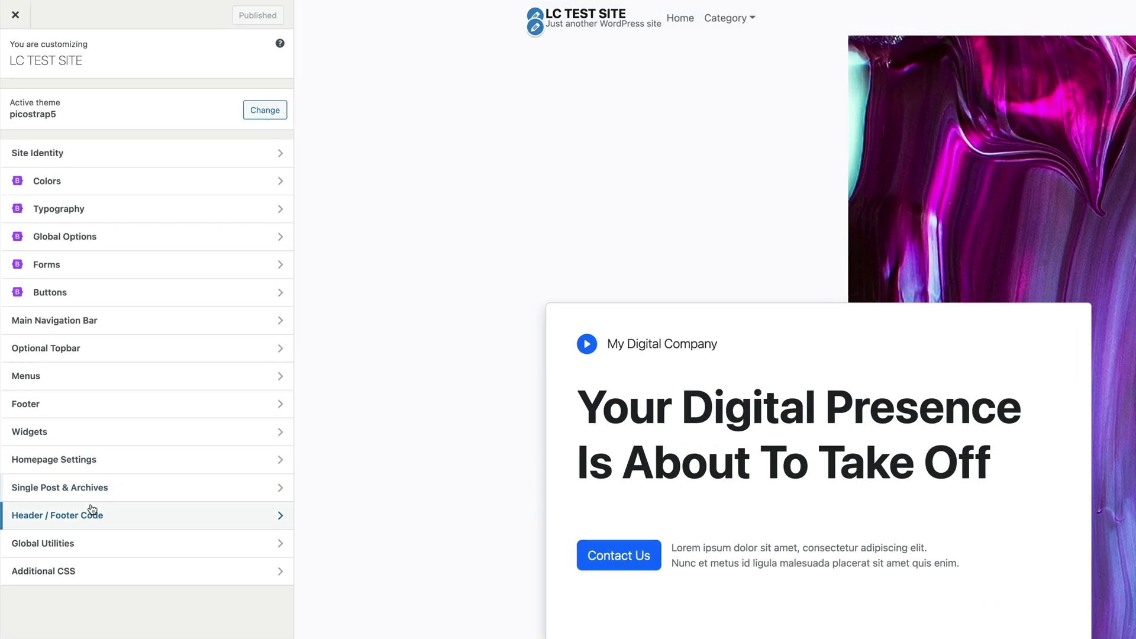
- Paste the Google Tag Manager head snippet into Add code to Header
left_click(91, 508)
left_click(79, 211)
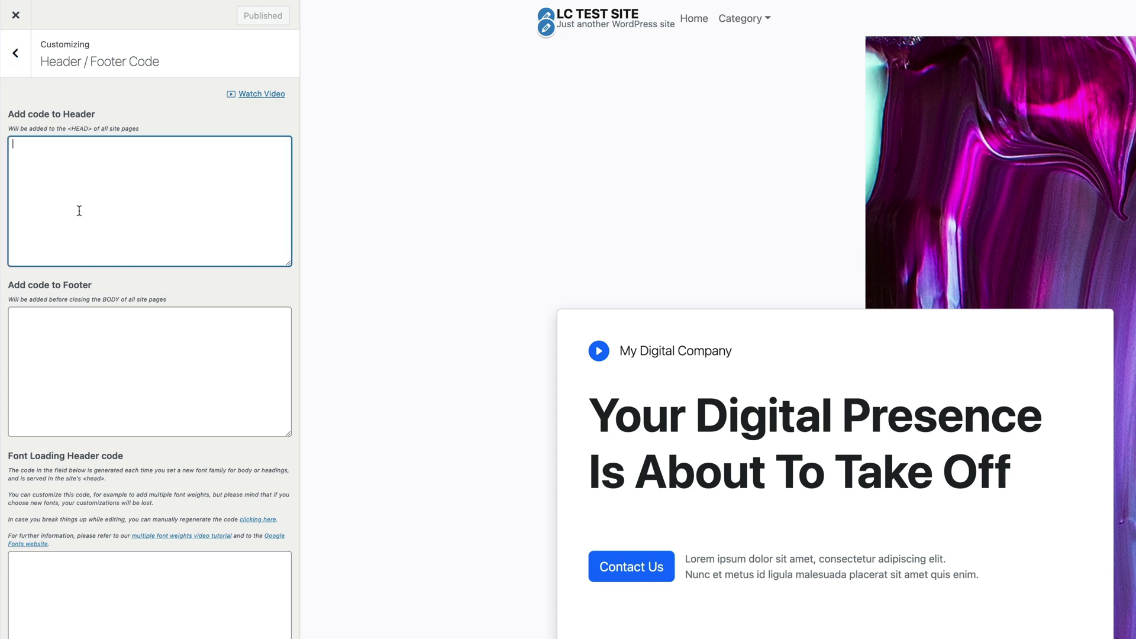
key("ctrl+v")
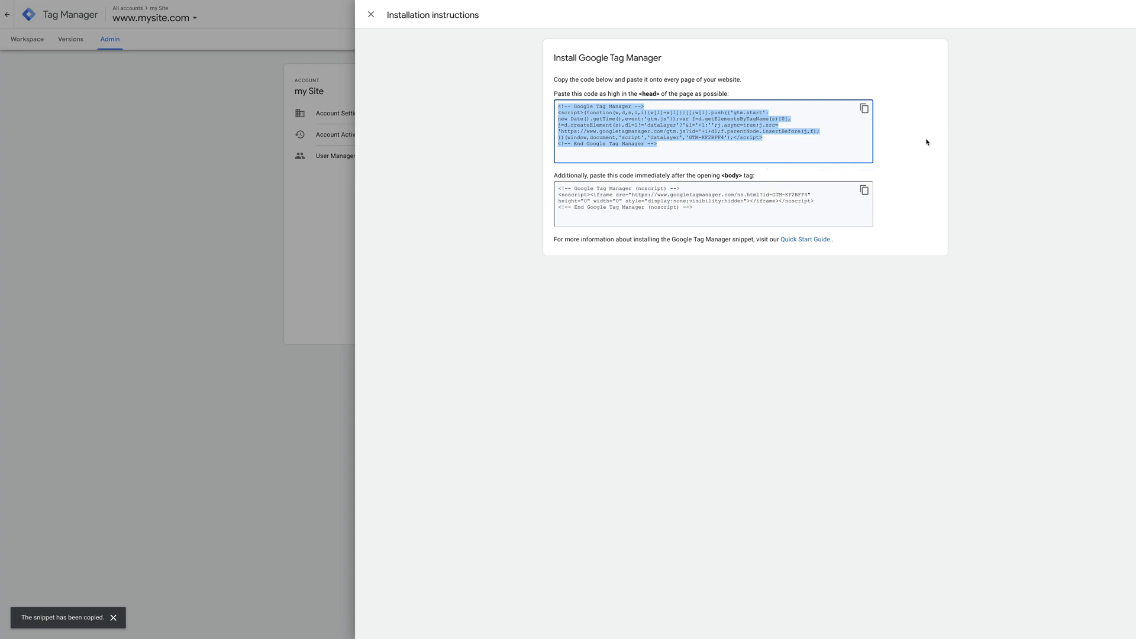
- Put the noscript body snippet into Add code to Footer and publish the changes
left_click(865, 191)
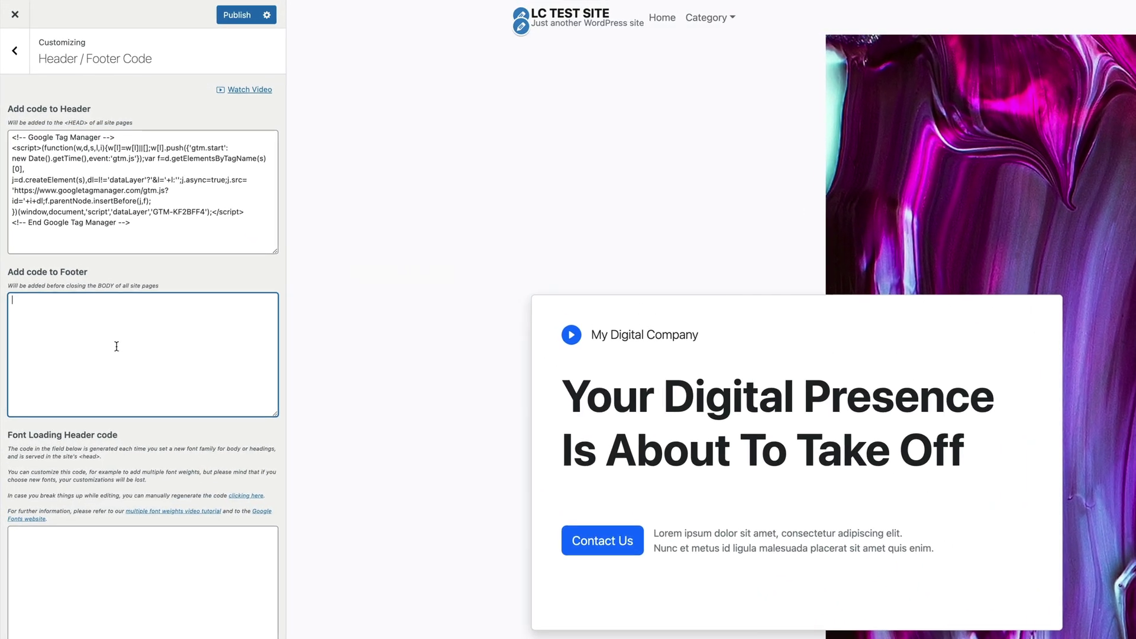
key("ctrl+v")
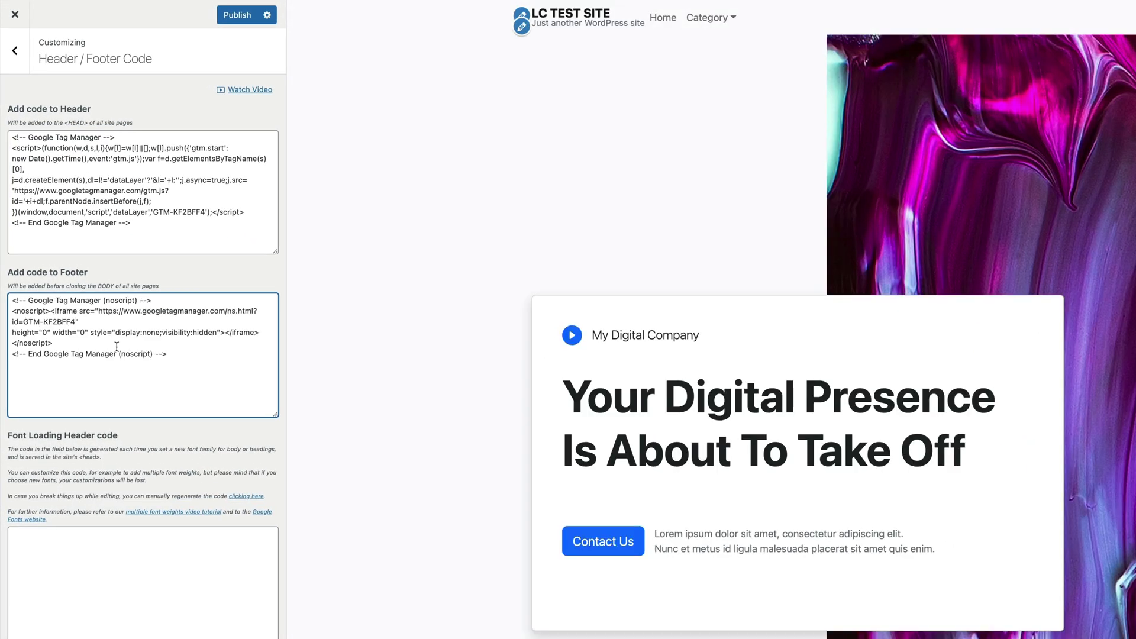
left_click(237, 17)
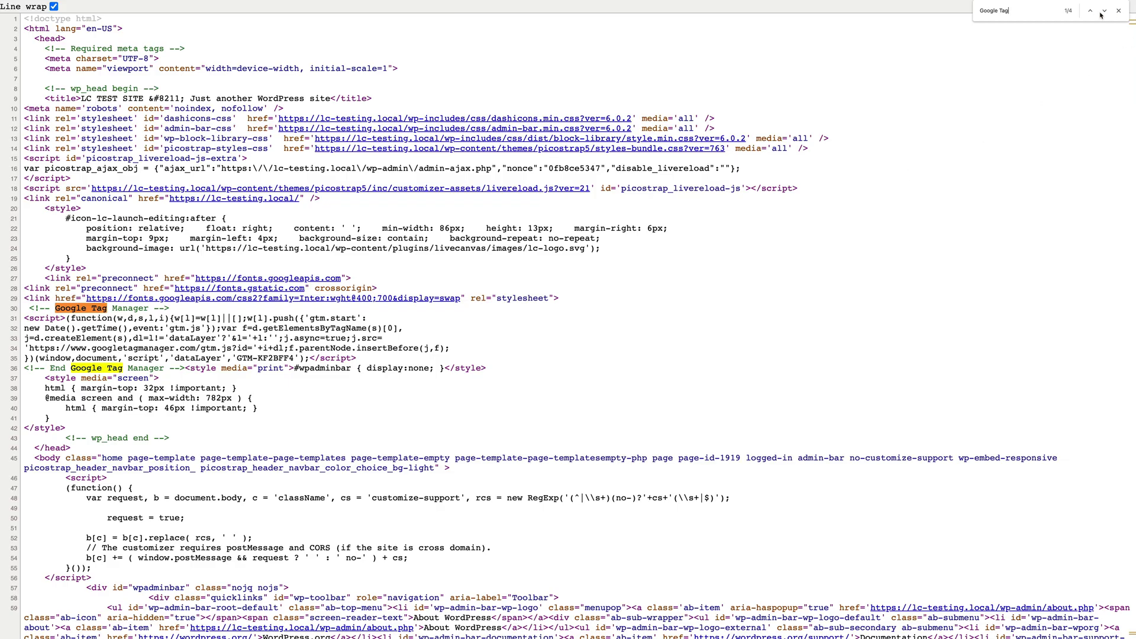
- Step to the second and third 'Google Tag' matches in the page source
left_click(1104, 11)
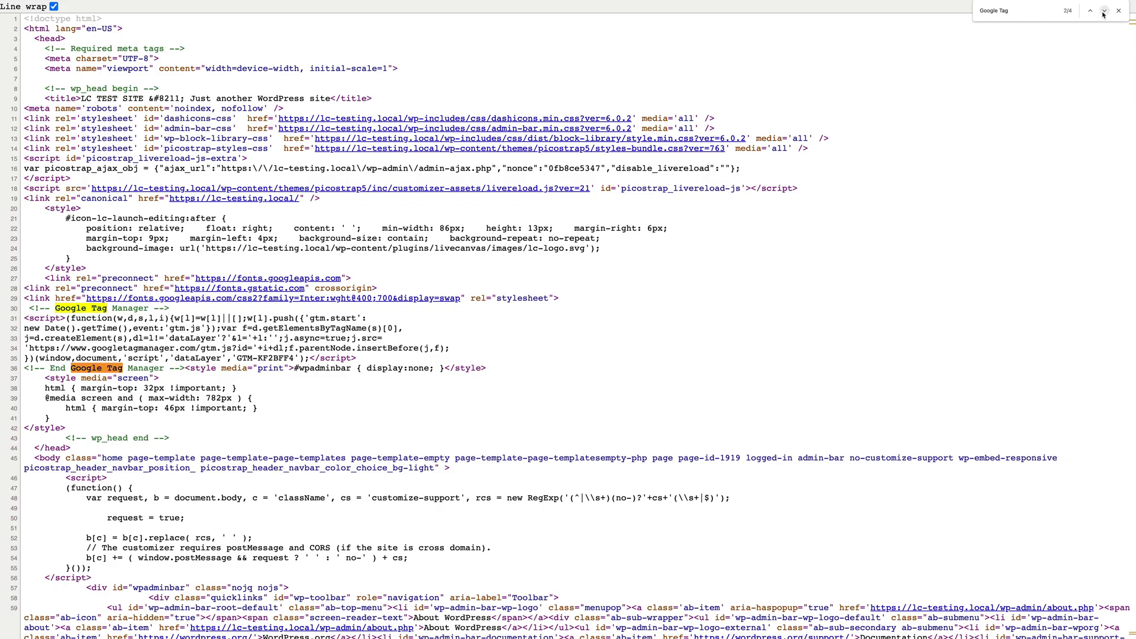
left_click(1104, 11)
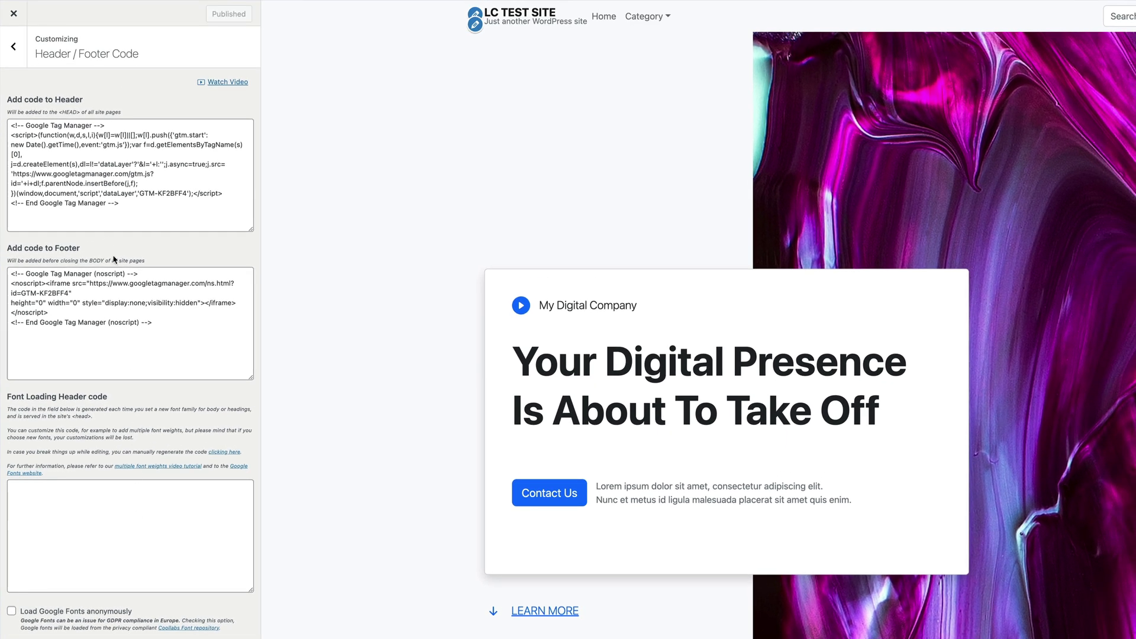
- Choose Abhaya Libre at weight 400 as the base font in Typography's Font Picker
left_click(13, 46)
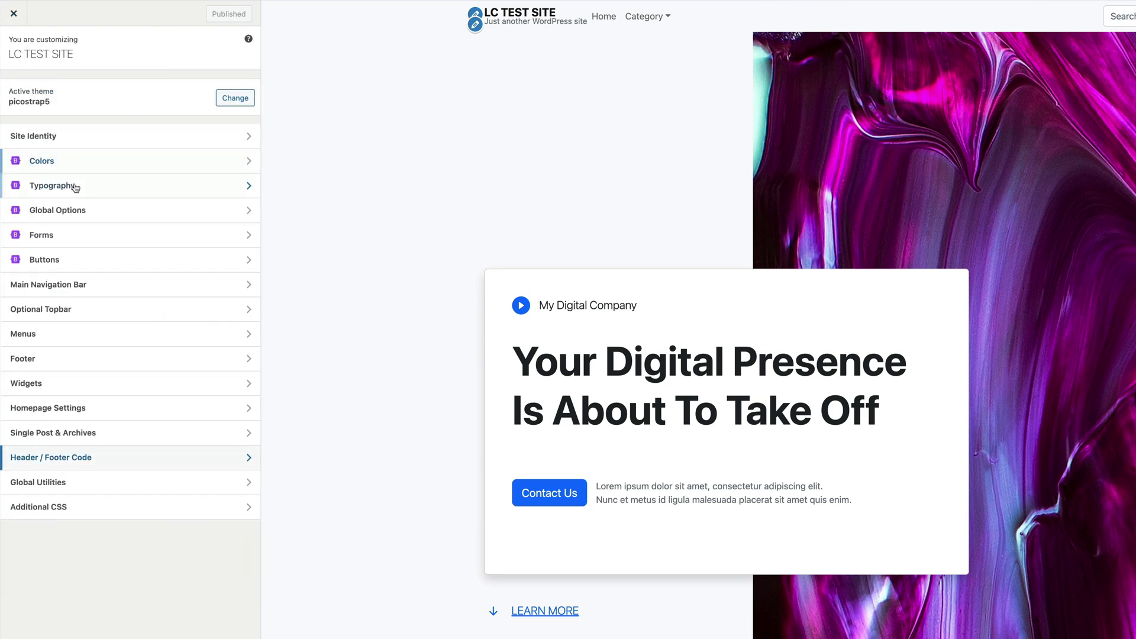
left_click(75, 188)
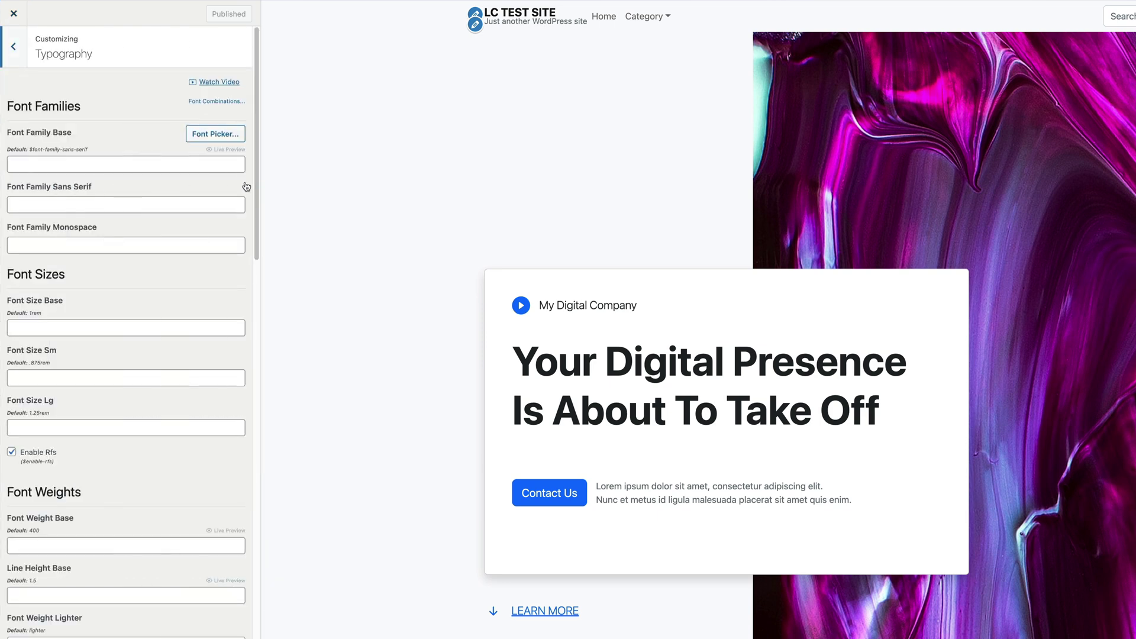
left_click(216, 135)
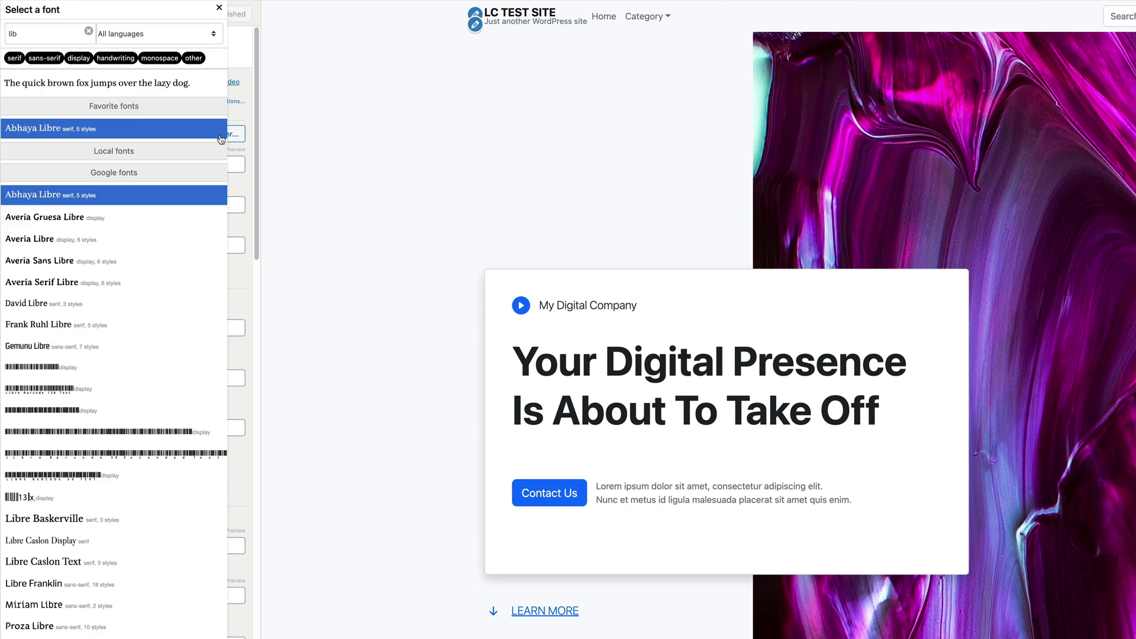
left_click(53, 199)
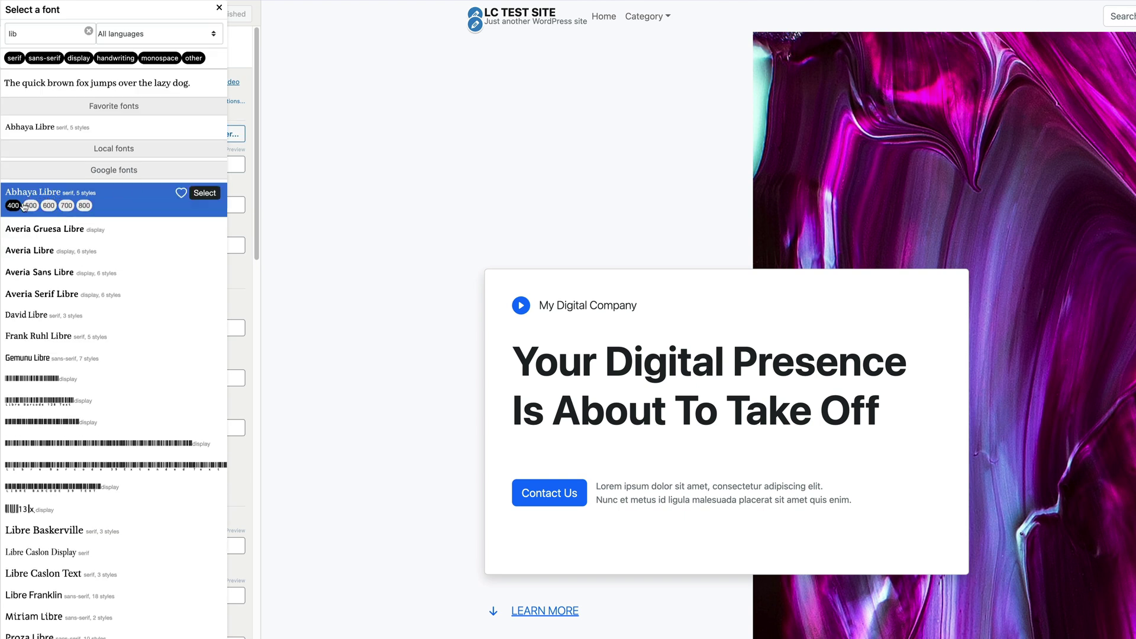
left_click(84, 205)
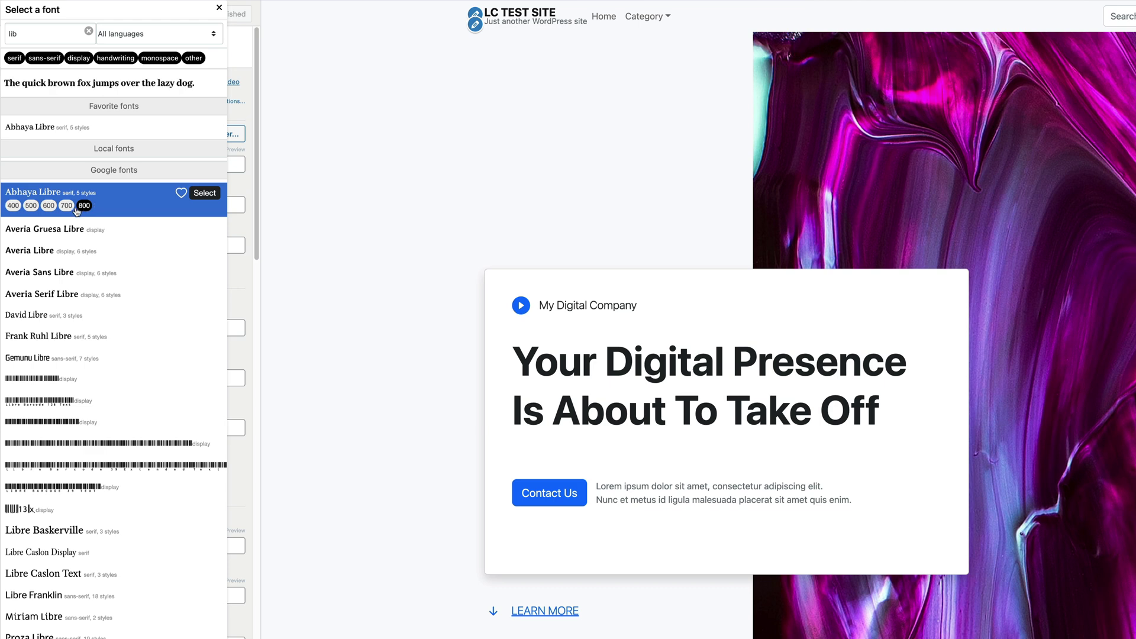
left_click(67, 205)
left_click(13, 206)
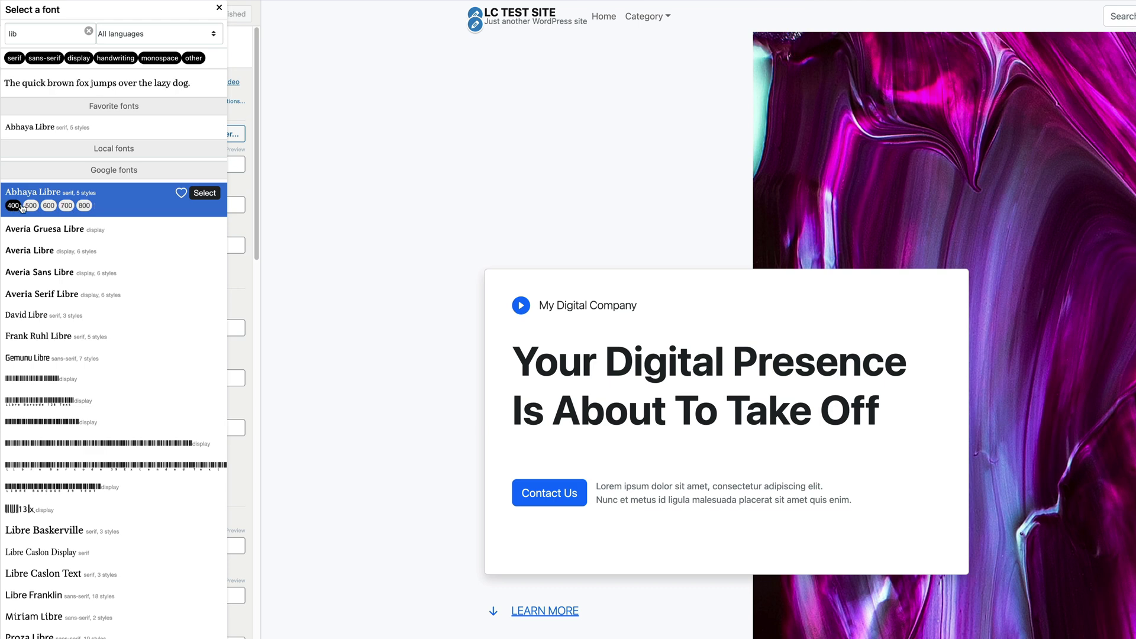
left_click(204, 193)
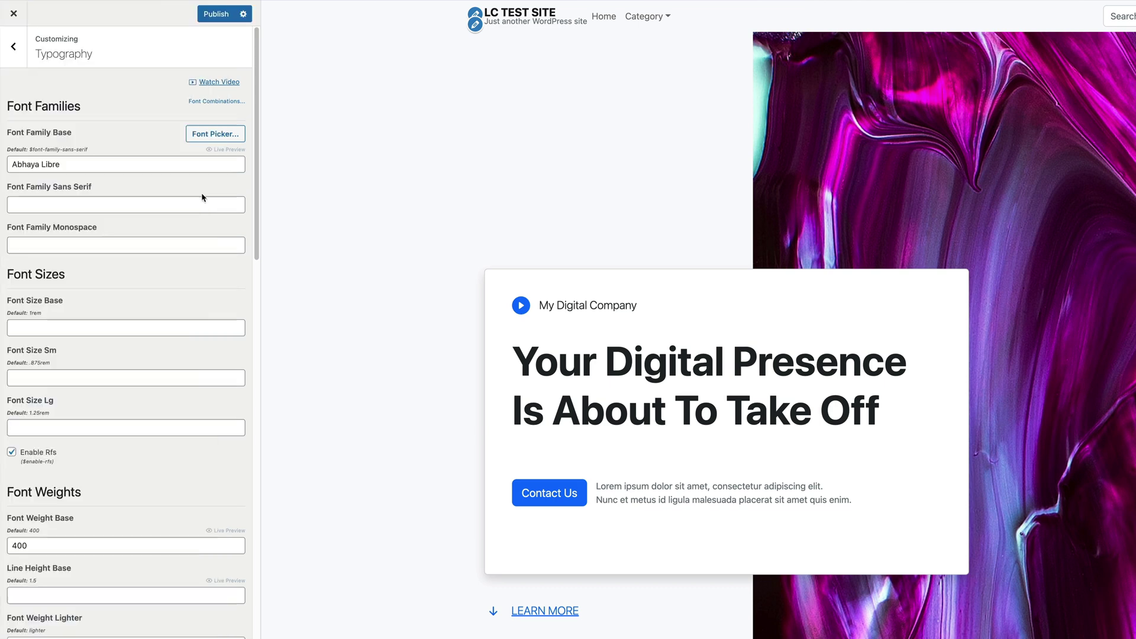
left_click(13, 46)
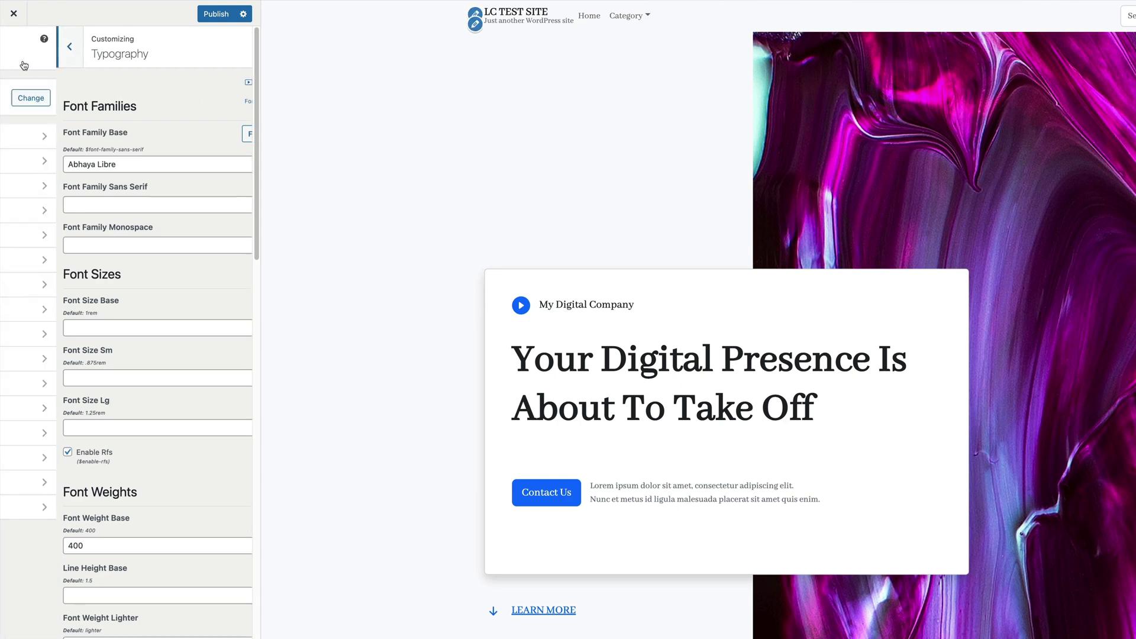
- Check the 400 weight in the Font Loading Header code, then enable 'Load Google Fonts anonymously'
left_click(79, 456)
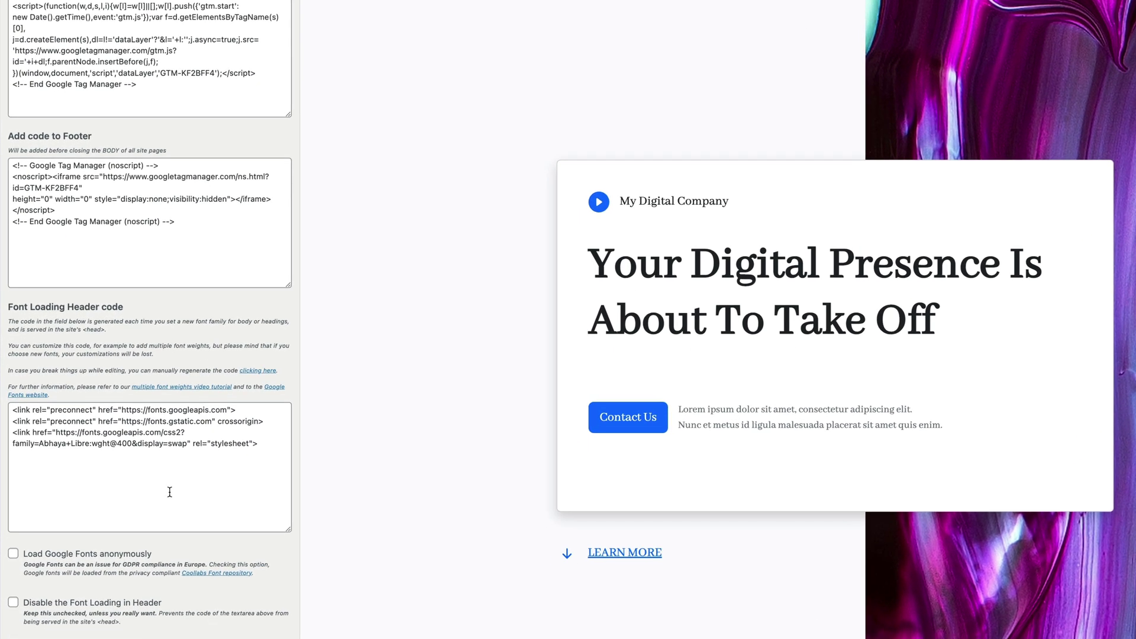
left_click(169, 492)
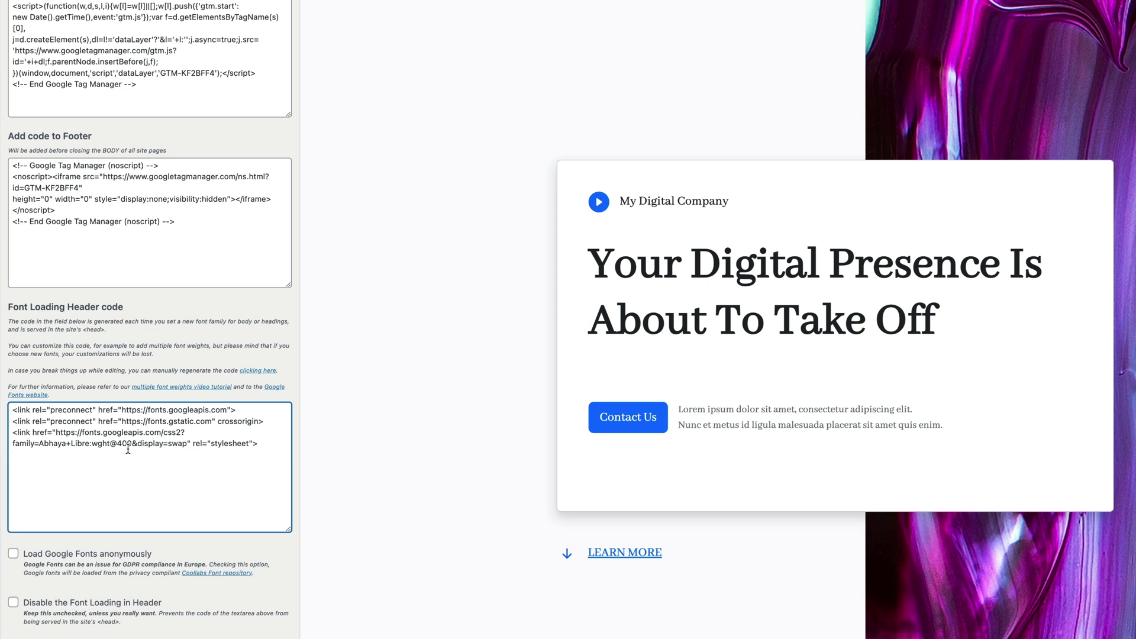
left_click_drag(118, 443, 128, 443)
left_click(127, 458)
scroll(122, 459, "down", 1)
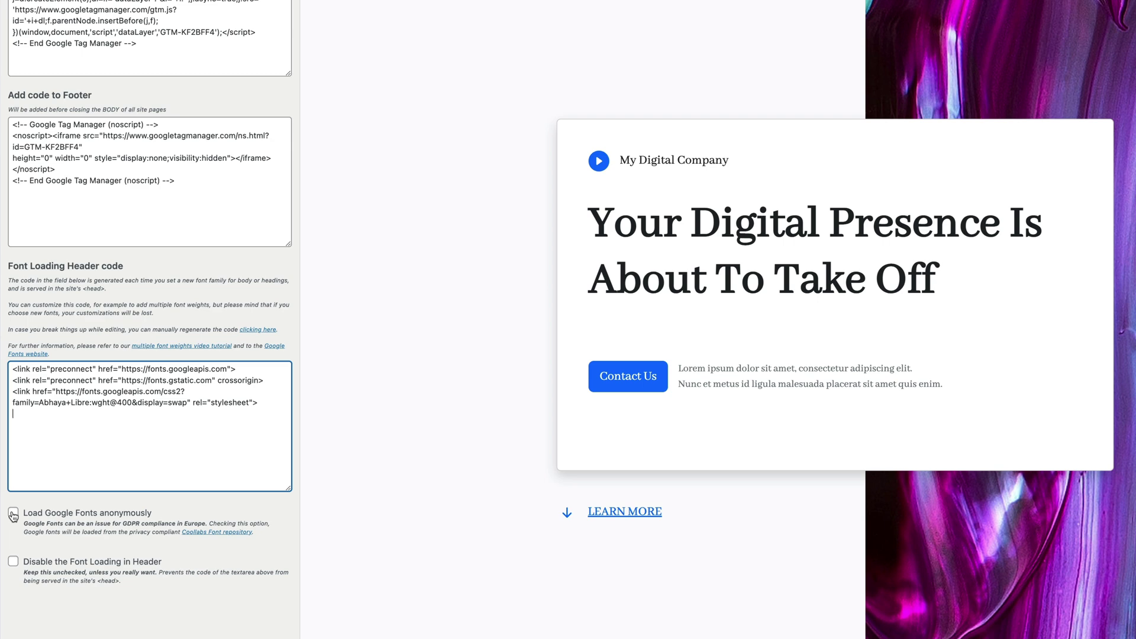
left_click(13, 514)
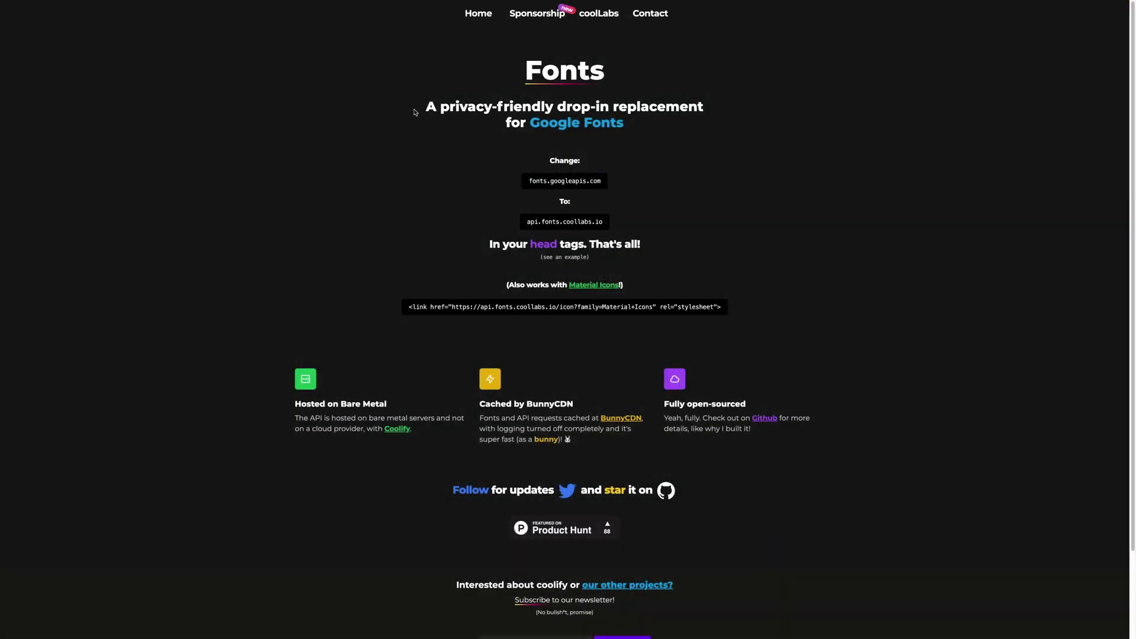
left_click_drag(415, 111, 757, 119)
left_click(723, 192)
scroll(717, 200, "down", 2)
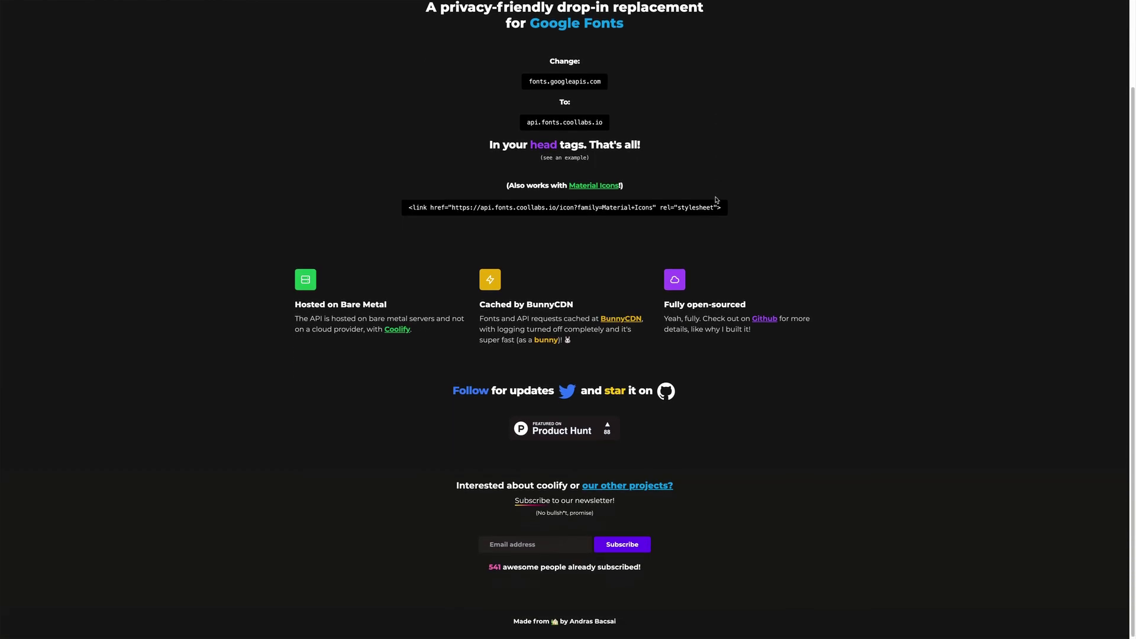
scroll(717, 200, "up", 2)
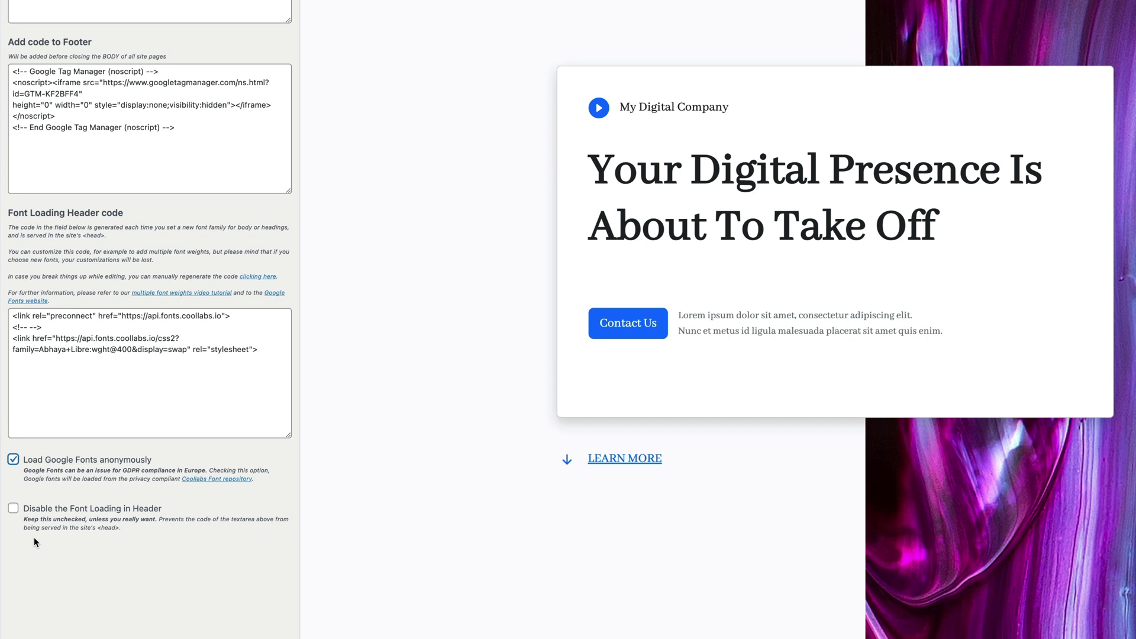
- Tick 'Disable the Font Loading in Header' so no font loading code is output
left_click(12, 509)
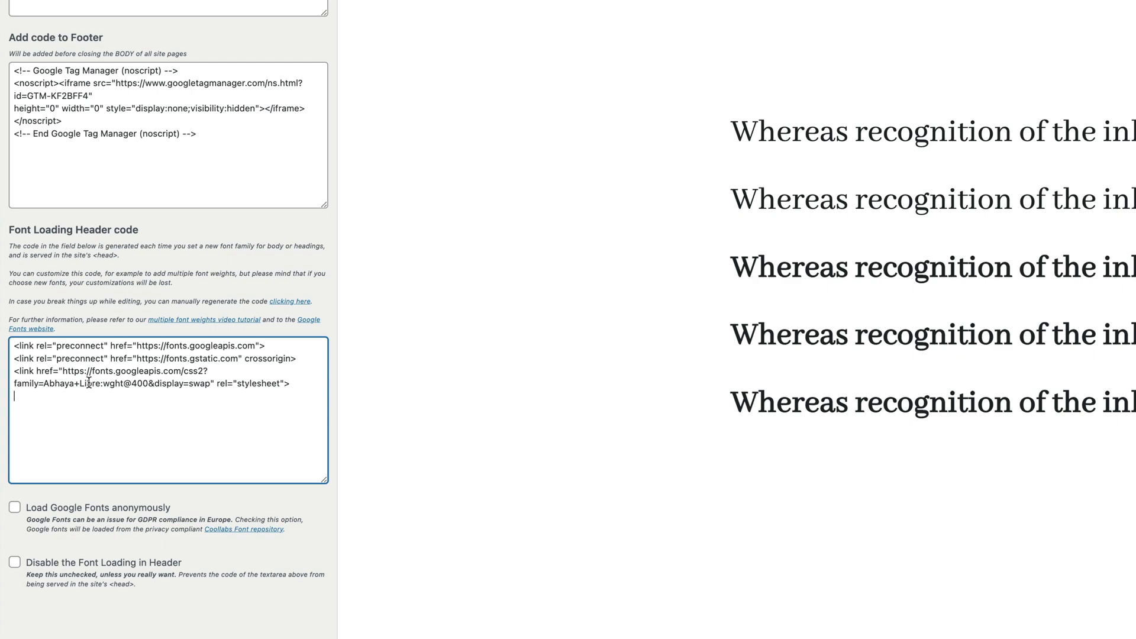
- Select the Abhaya Libre wght@400 part of the font code, then follow the Google Fonts link
left_click_drag(44, 383, 183, 383)
double_click(138, 384)
left_click(157, 416)
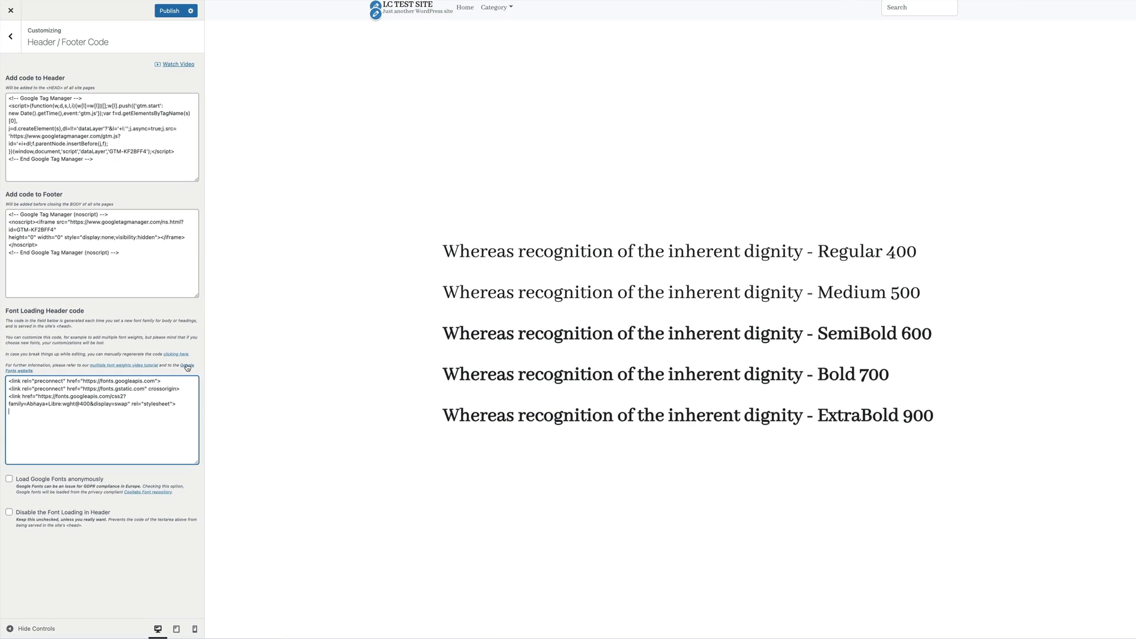
left_click(187, 368)
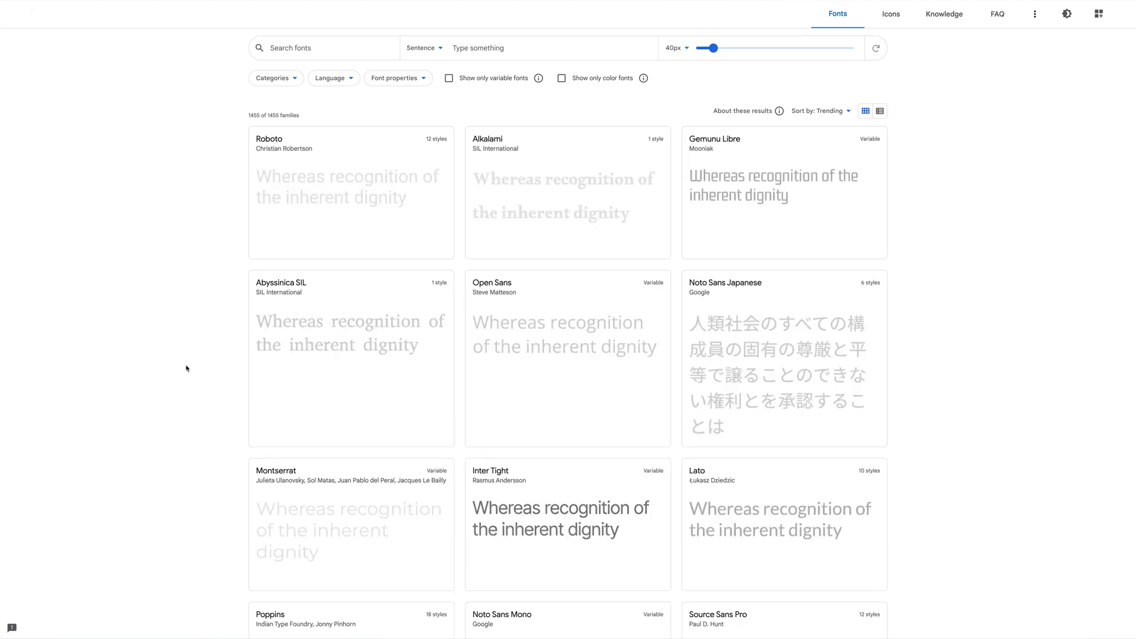
- Search Google Fonts for 'Abhaya' and open the Abhaya Libre styles list
left_click(355, 47)
type("Abhaya")
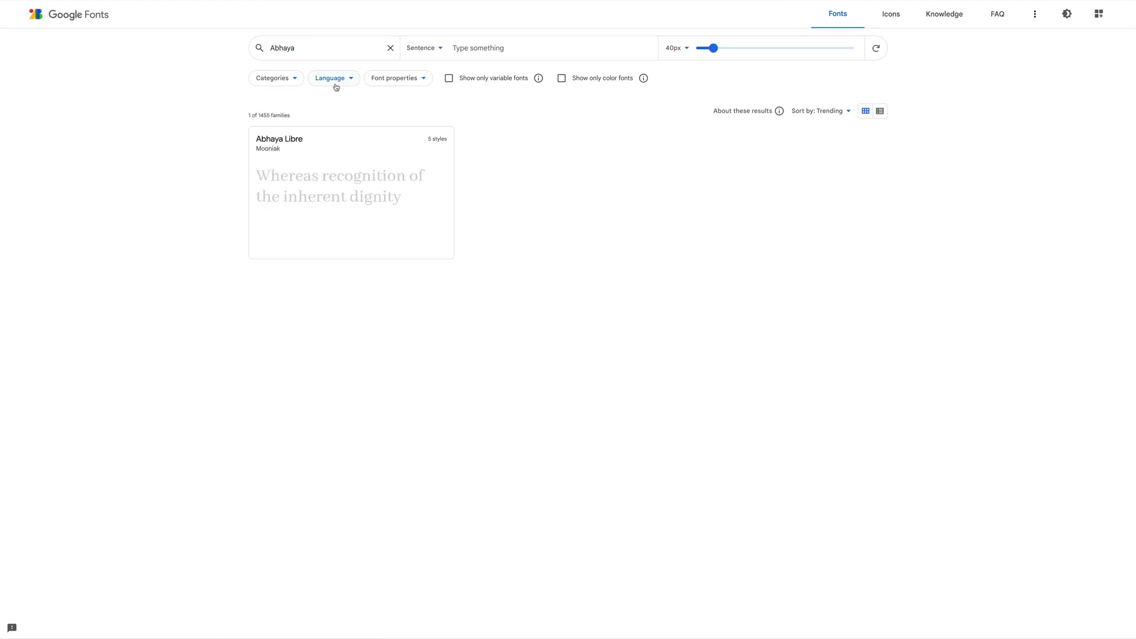
left_click(319, 148)
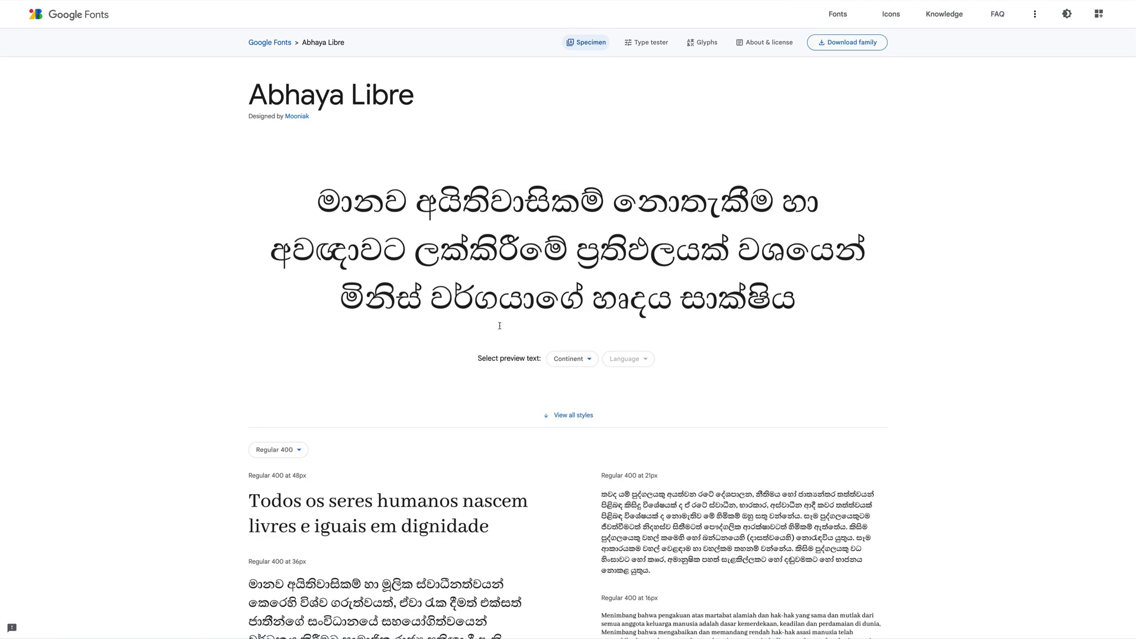
left_click(567, 416)
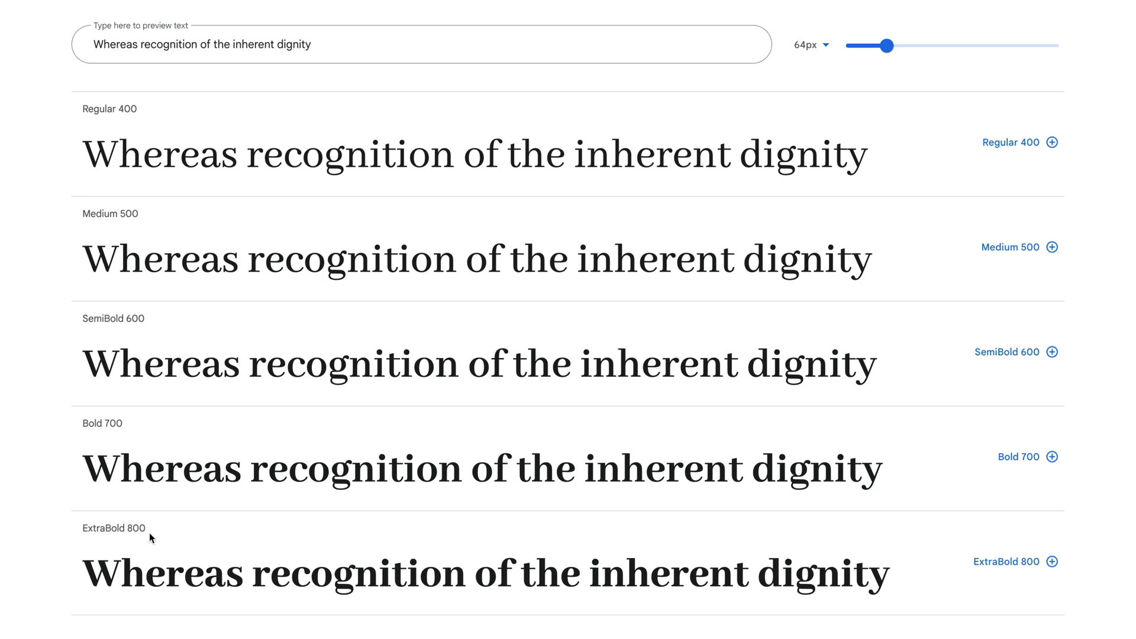
- Add the 400, 500, 600, 700 and 800 weights and select the Abhaya+Libre:wght@400;500;600;700;800 embed string
left_click(1051, 142)
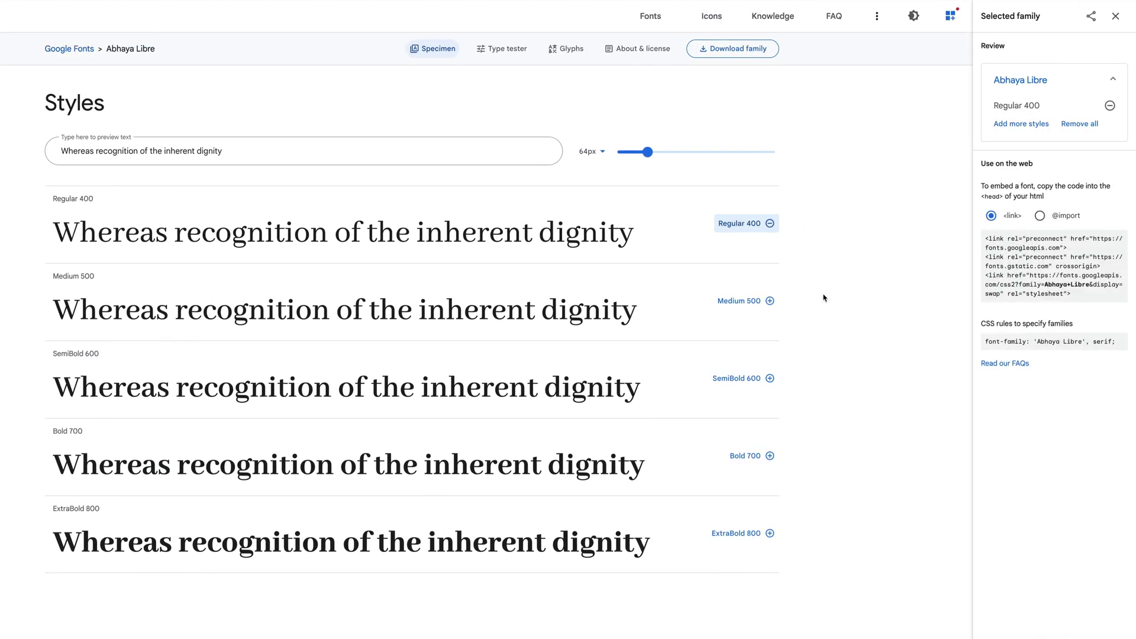
left_click(769, 301)
left_click(770, 378)
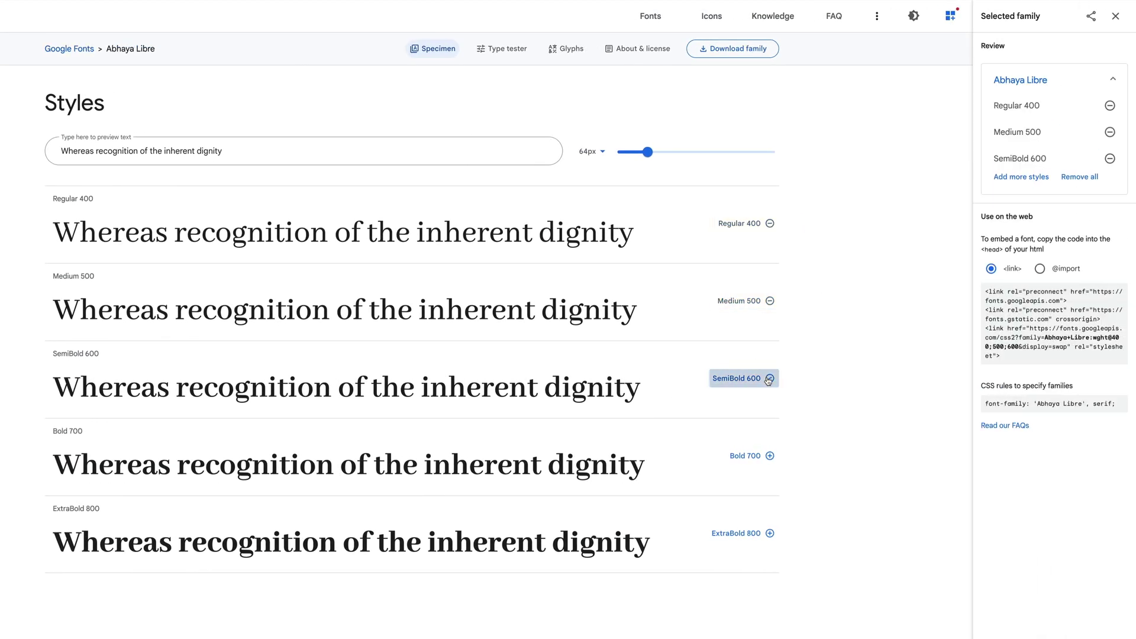
left_click(769, 456)
left_click(769, 532)
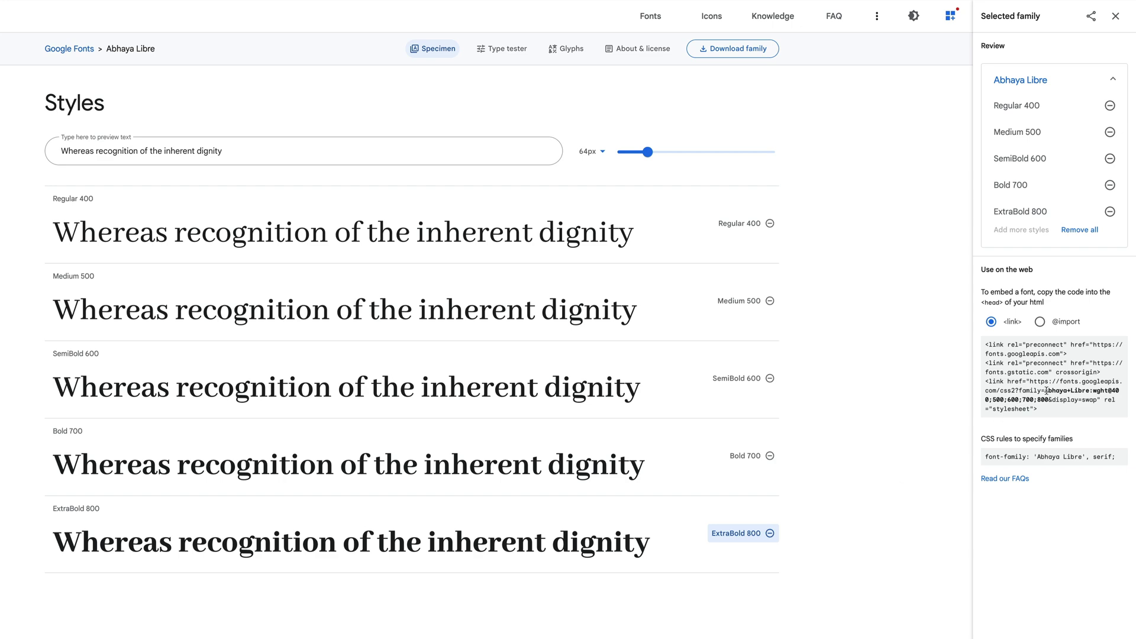
left_click_drag(1045, 390, 1049, 400)
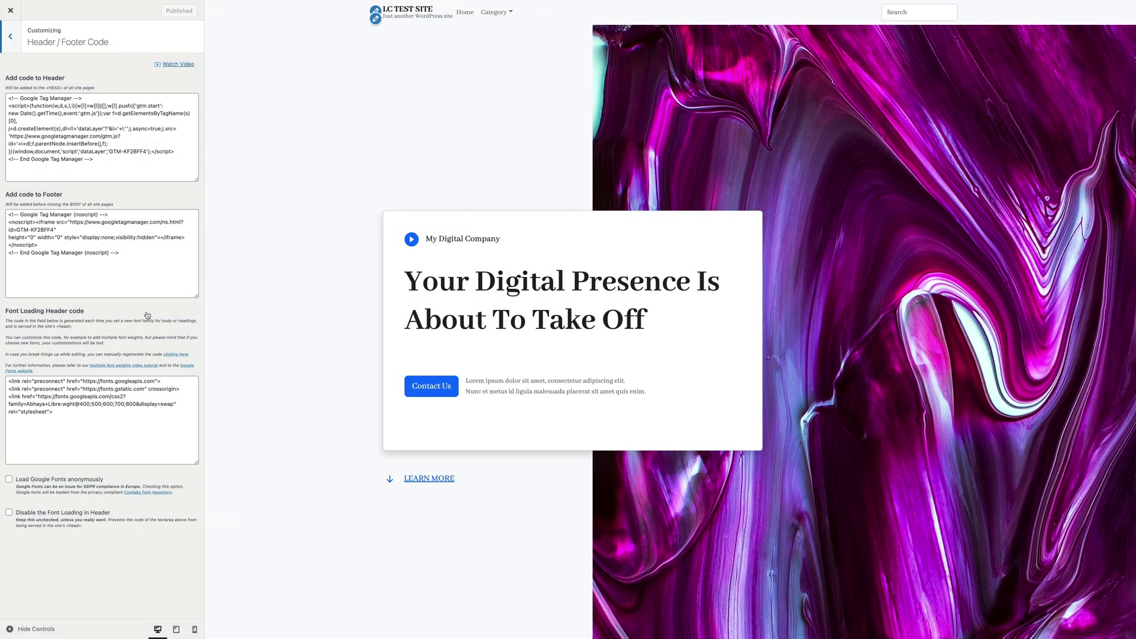
- In Global Utilities, tick Disable the Gutenberg Content Editor
left_click(16, 46)
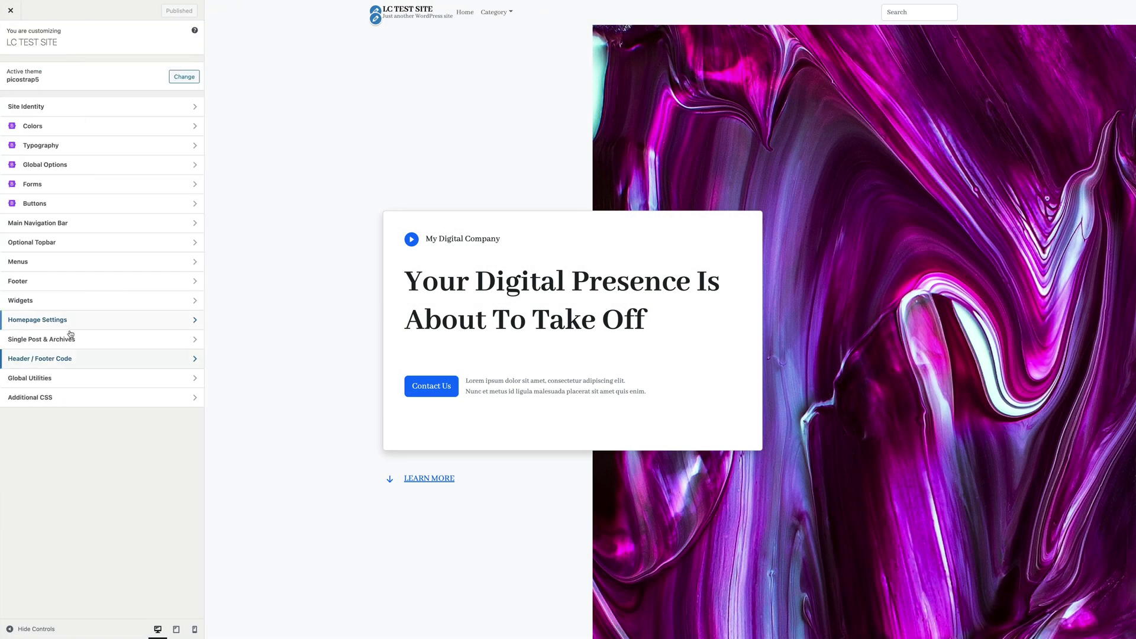
left_click(52, 380)
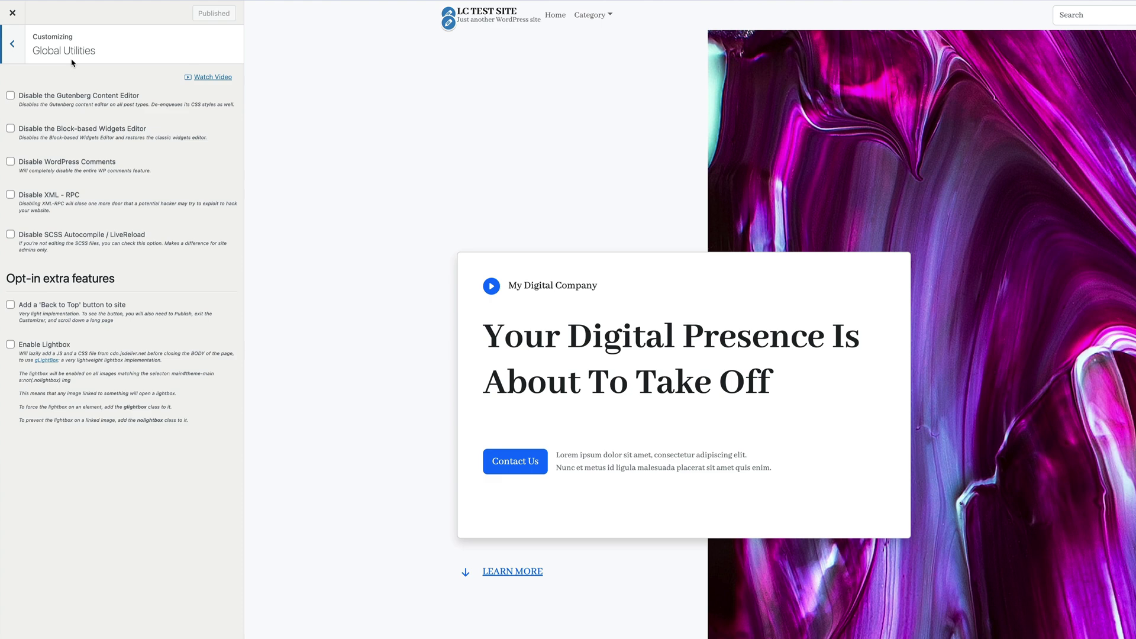
left_click(10, 96)
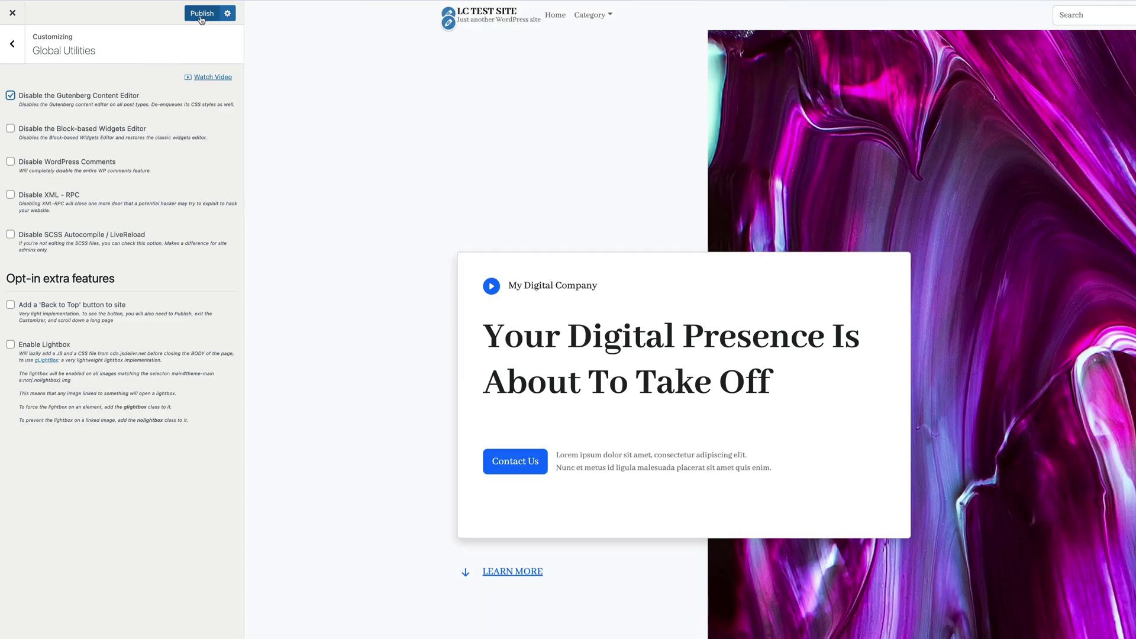
- Publish the Gutenberg setting and start a page title in the classic Add New Page editor
left_click(201, 15)
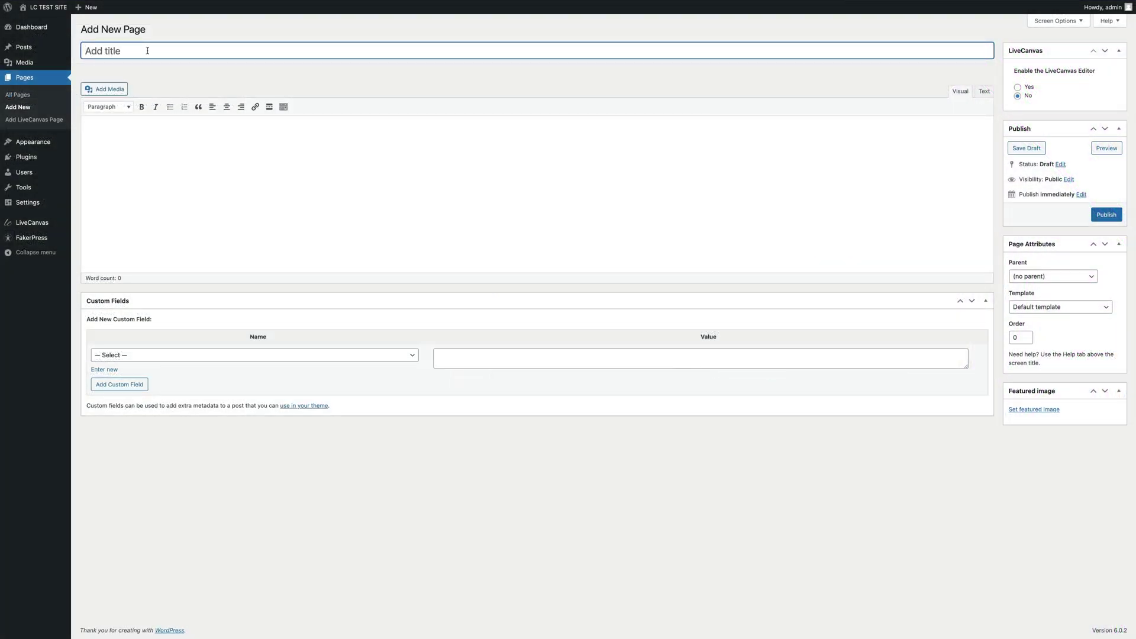
type("m")
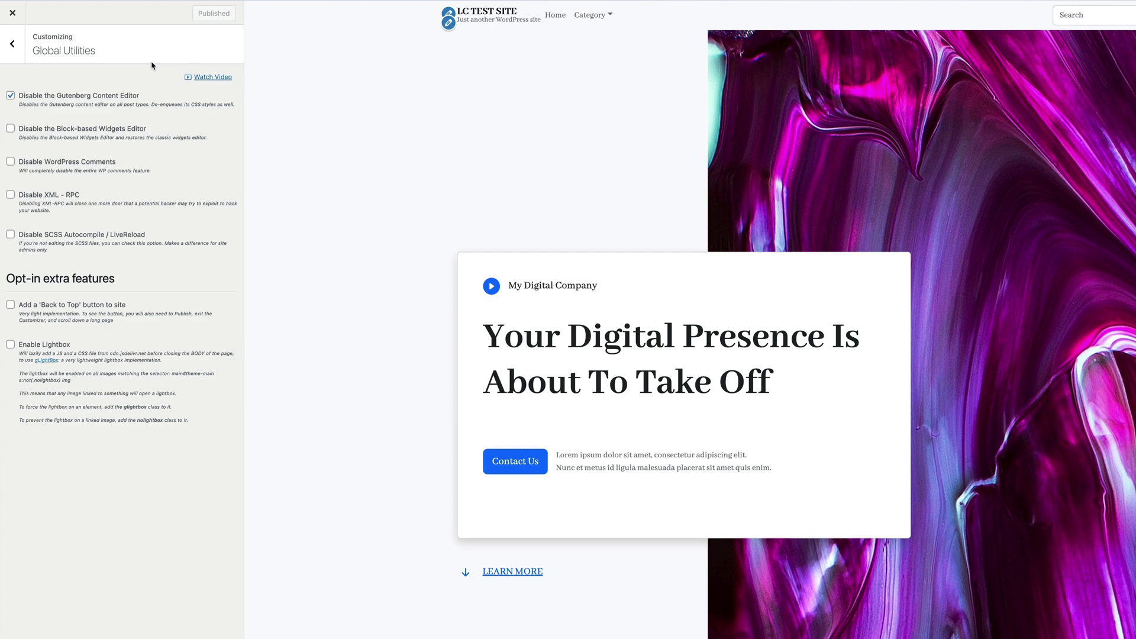
- Publish Disable the Block-based Widgets Editor, then drag Custom HTML to Main Sidebar and Calendar to Footer Full
left_click(10, 128)
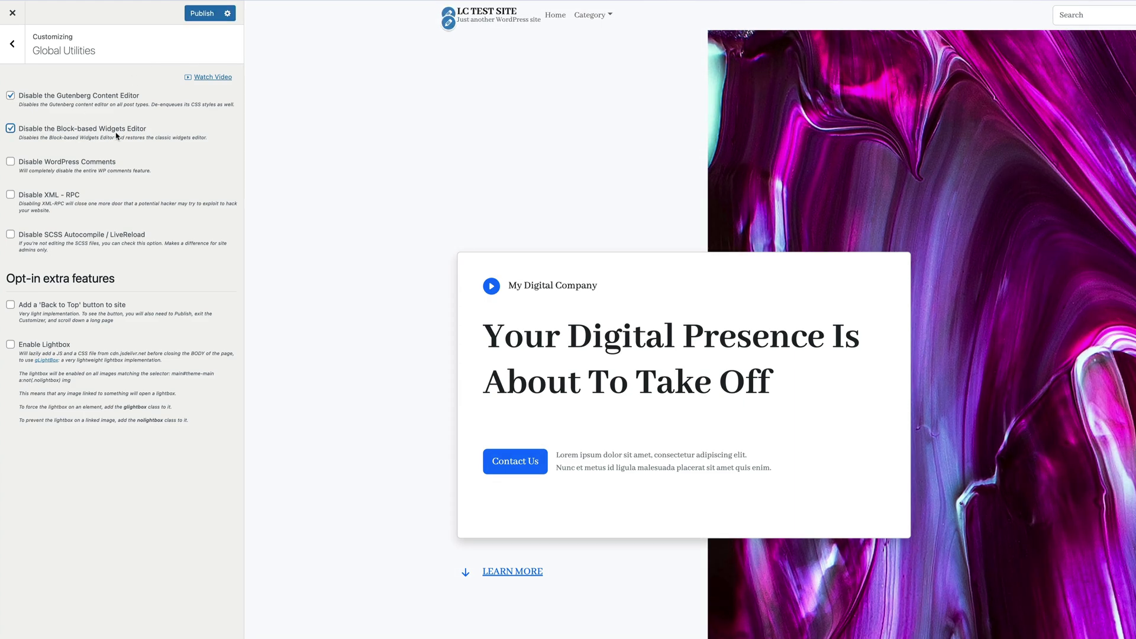
left_click(199, 21)
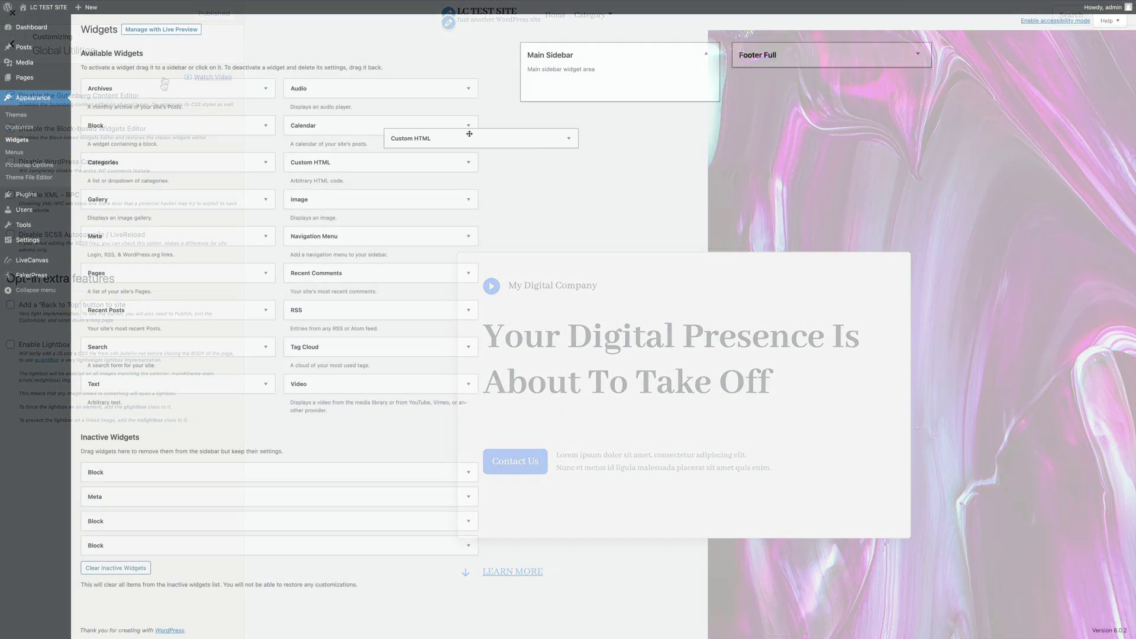
left_click_drag(441, 213, 577, 94)
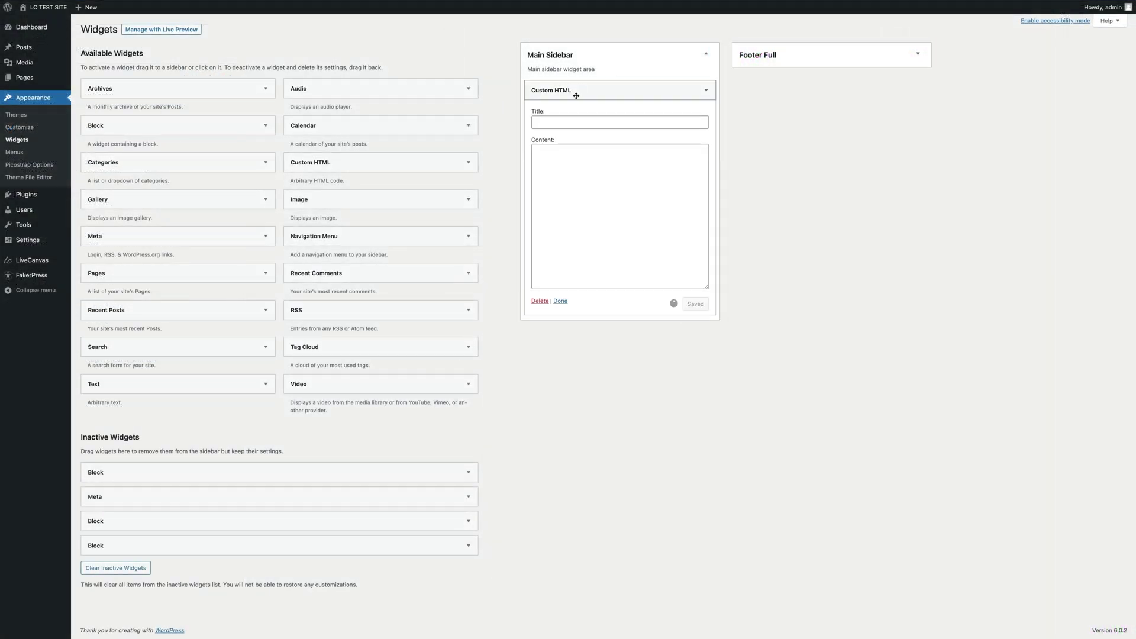
left_click_drag(318, 122, 797, 139)
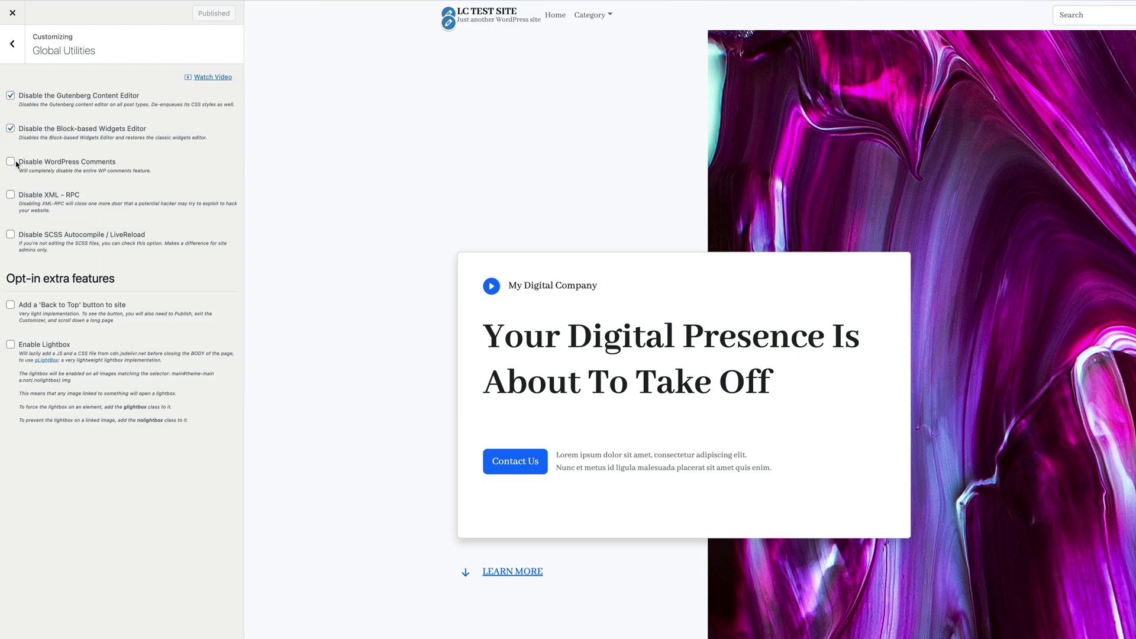
- Tick Disable WordPress Comments, publish it, and check a post for the missing comment form
left_click(11, 161)
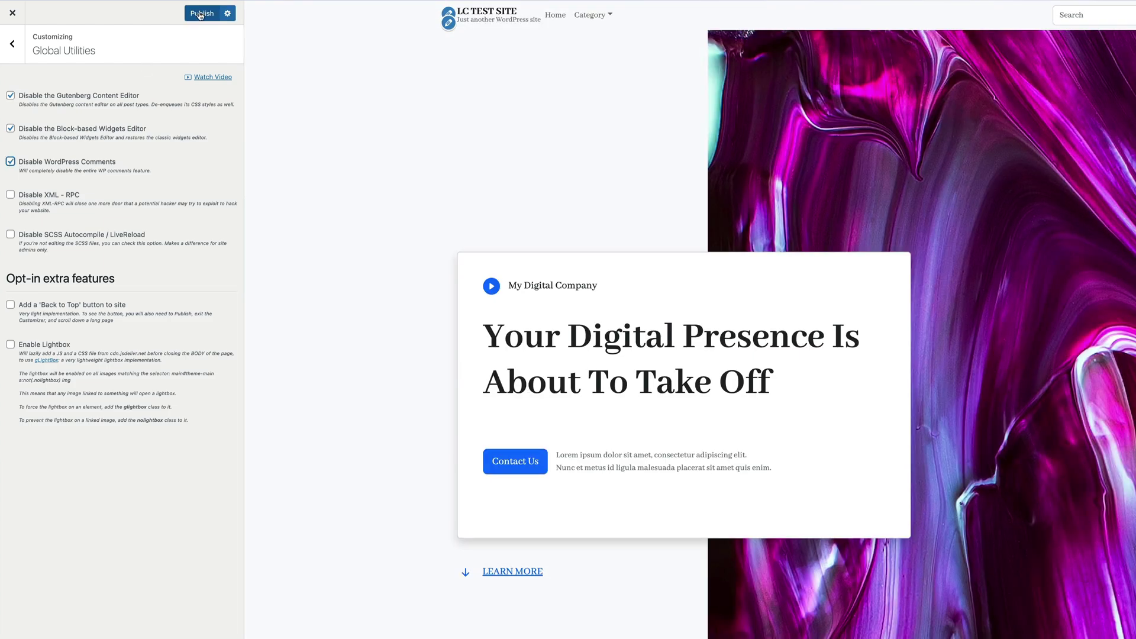
left_click(199, 13)
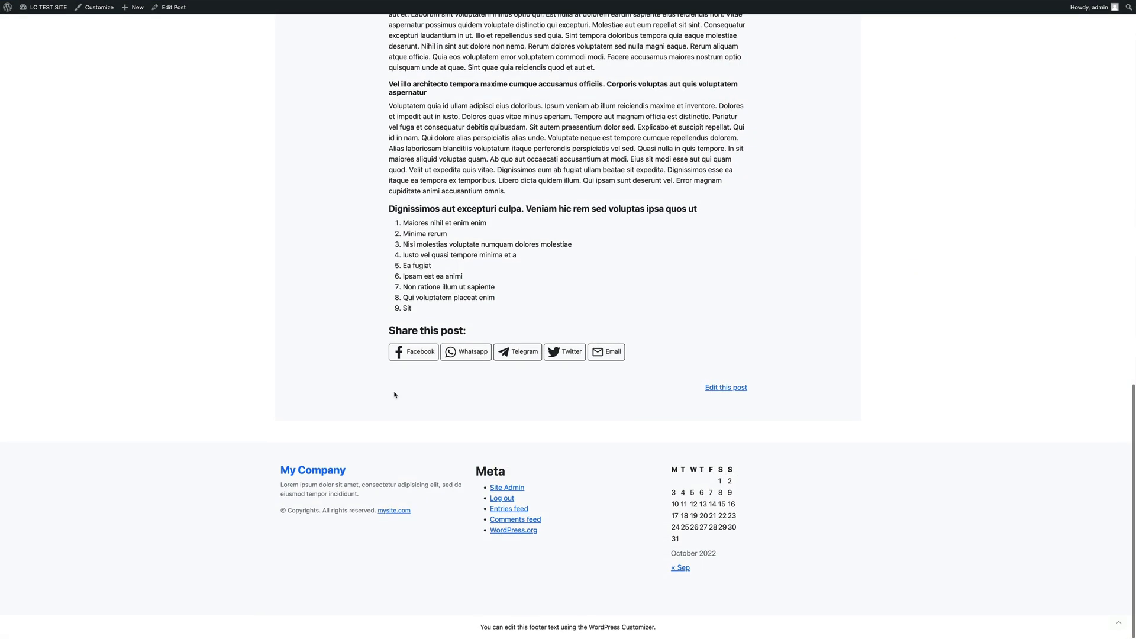
left_click_drag(479, 396, 547, 424)
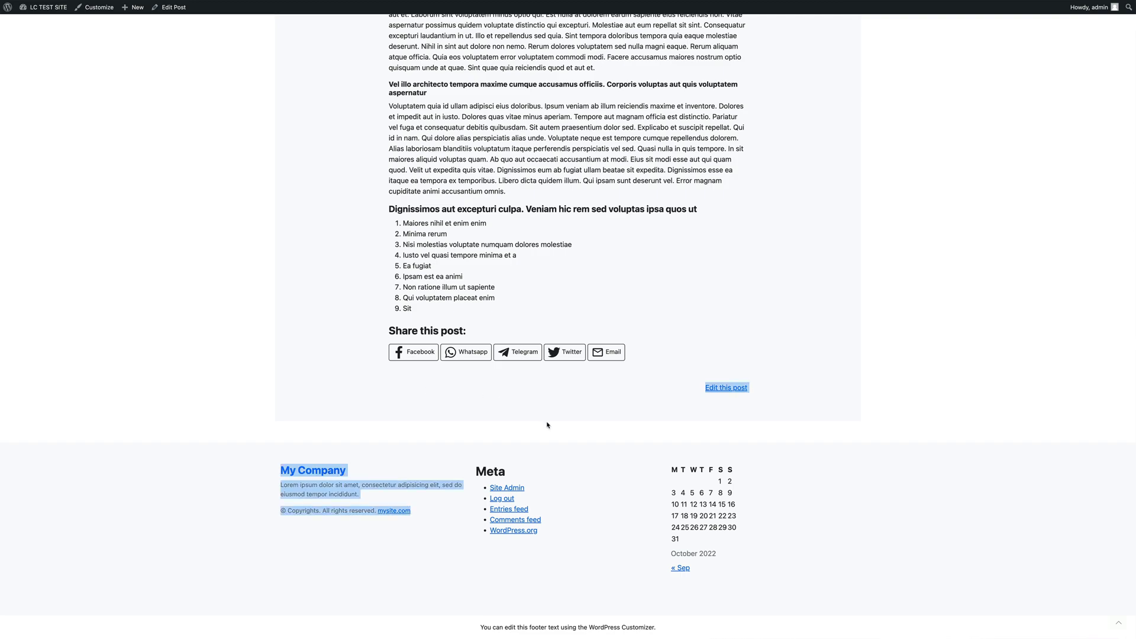
left_click(537, 403)
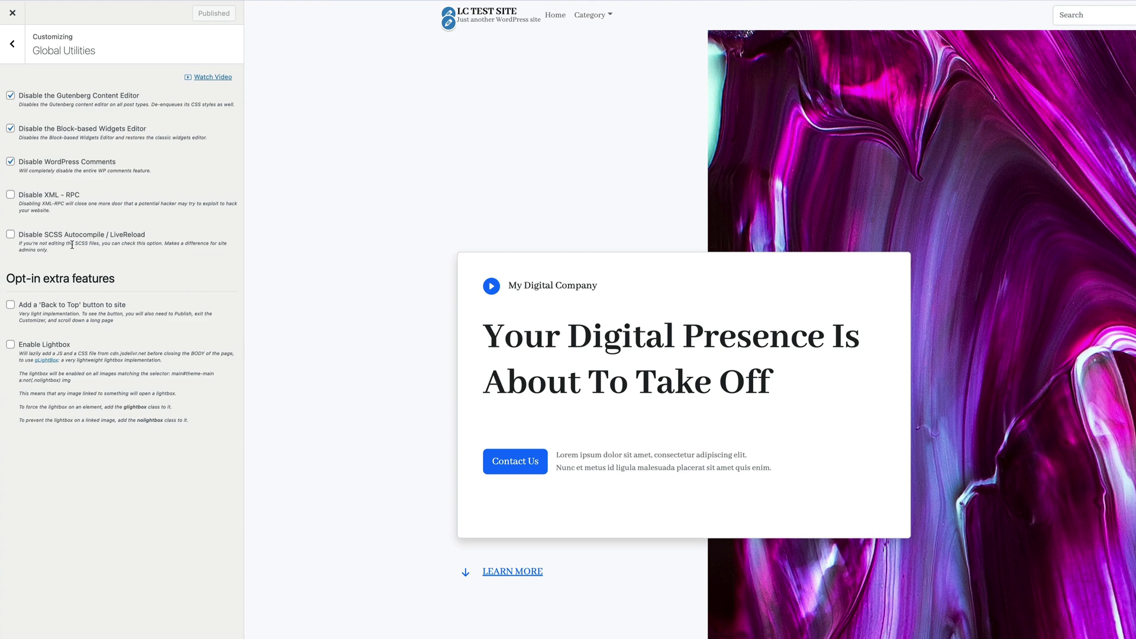
- Publish the 'Back to Top' button, test it on the page, then publish Enable Lightbox
left_click(11, 304)
left_click(206, 14)
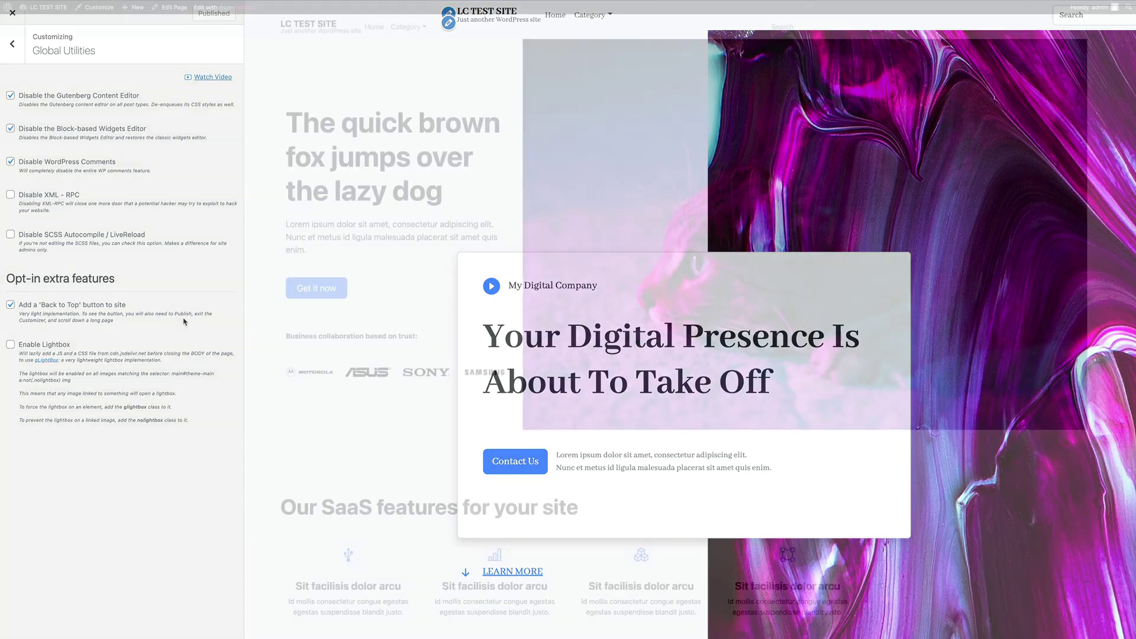
scroll(1074, 592, "down", 10)
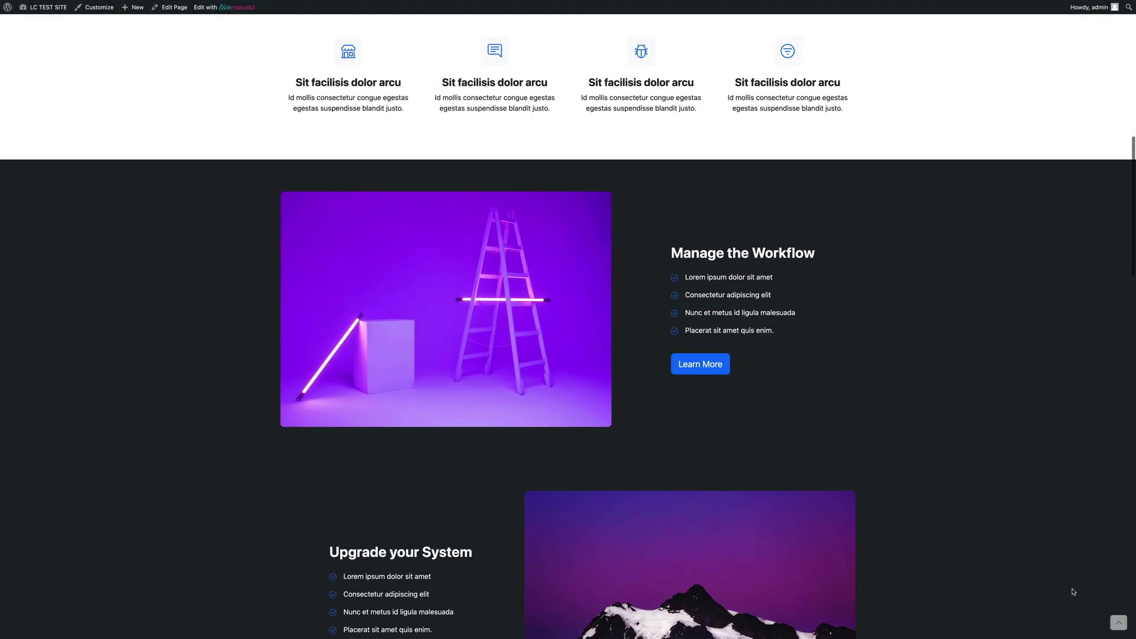
left_click(1118, 623)
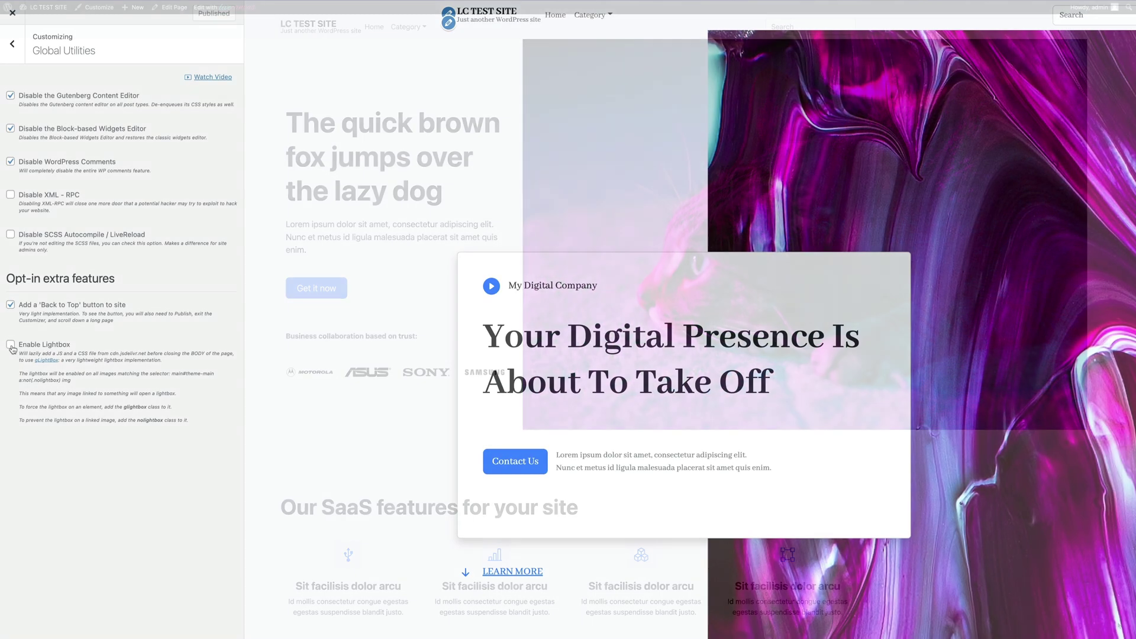
left_click(11, 344)
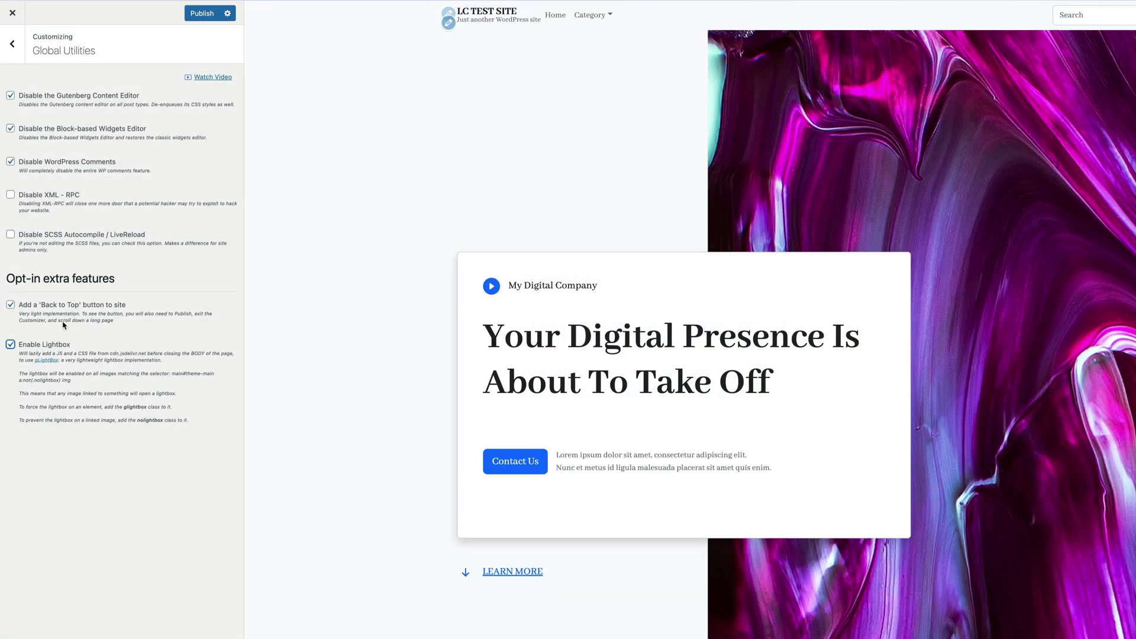
left_click(201, 13)
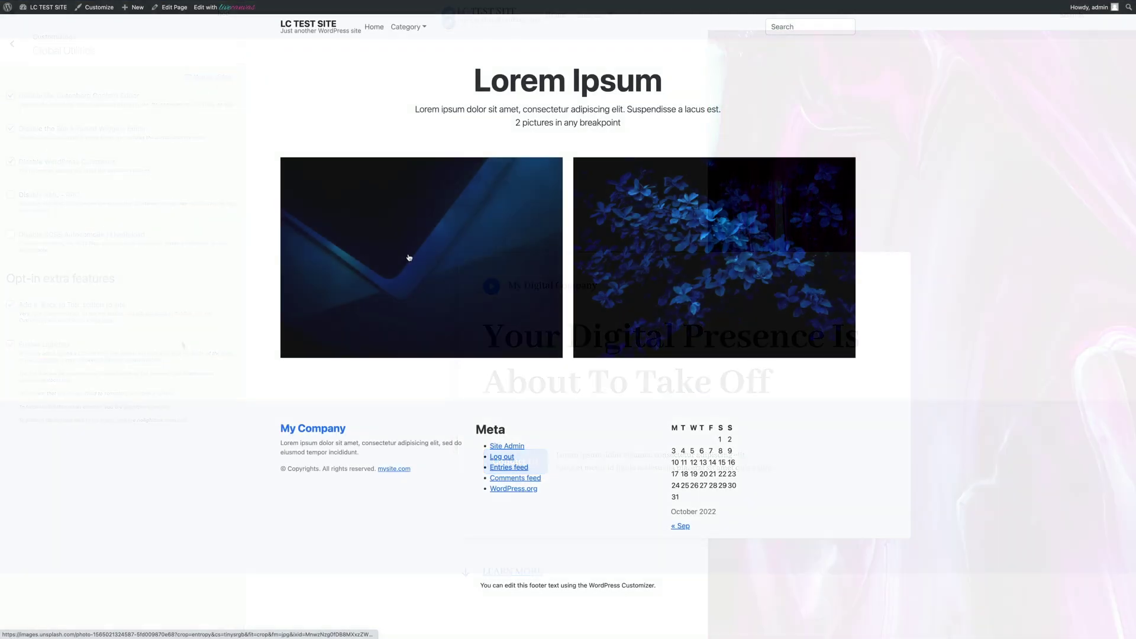
- Open the left Lorem Ipsum image in the lightbox and page to the blue leaves and back
left_click(408, 255)
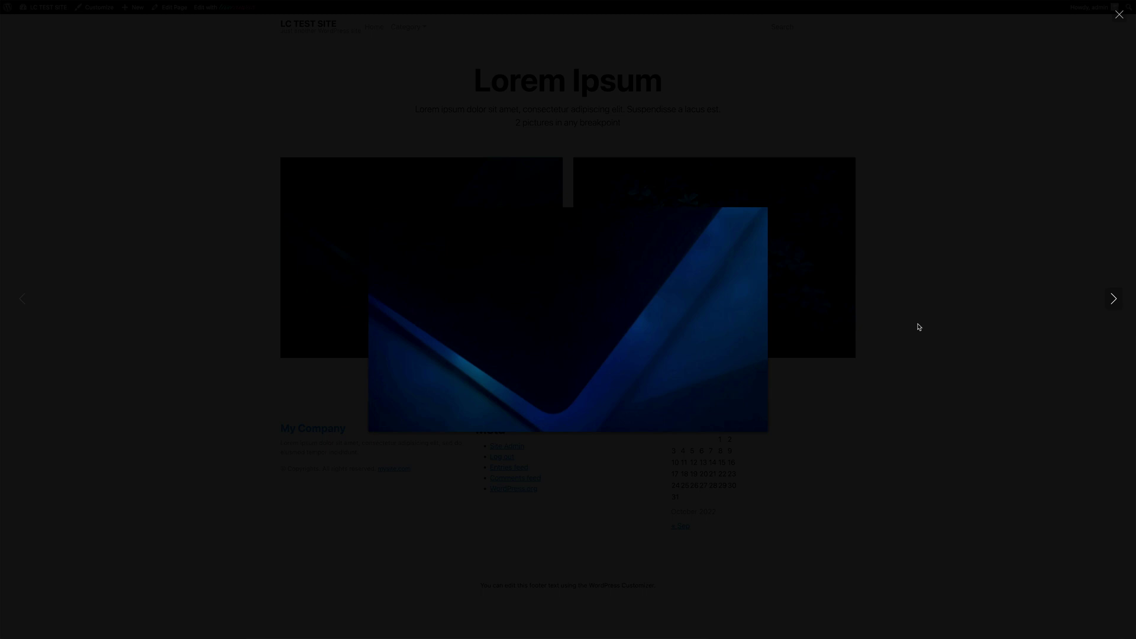
left_click(1116, 299)
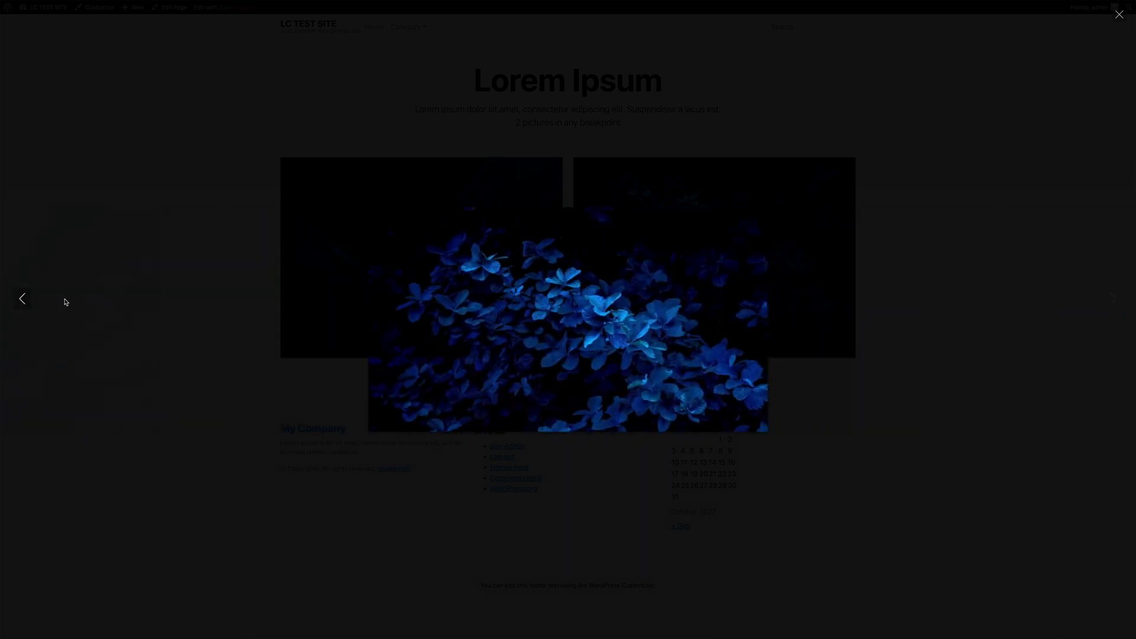
left_click(23, 299)
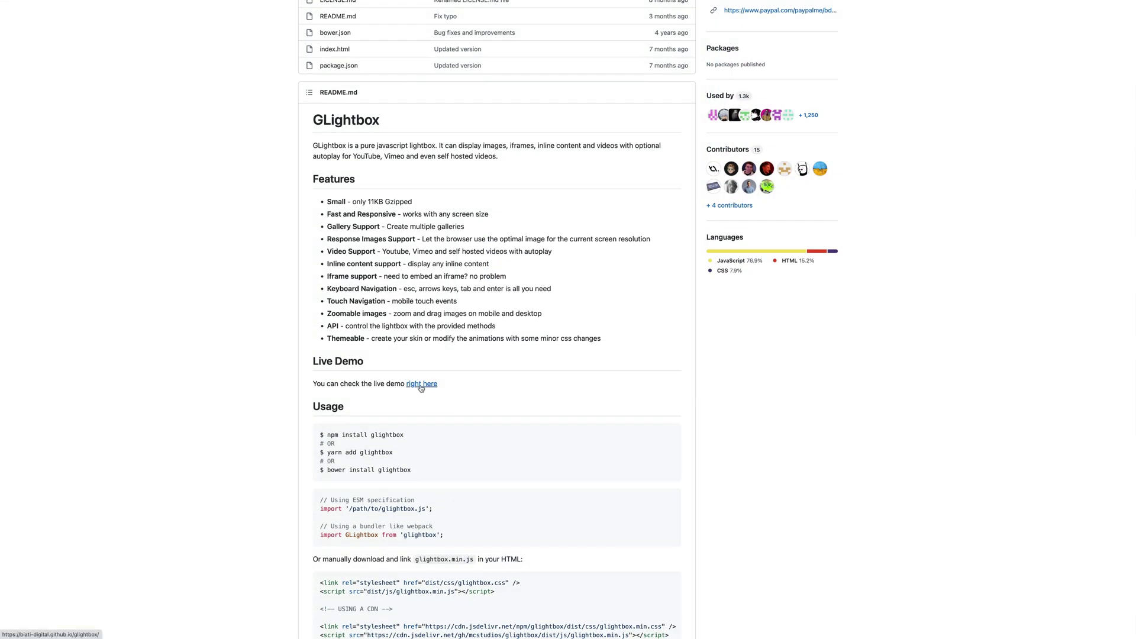
- Open the GLightbox live demo from the README and scroll through its gallery examples
left_click(417, 384)
scroll(414, 388, "down", 8)
scroll(415, 389, "down", 14)
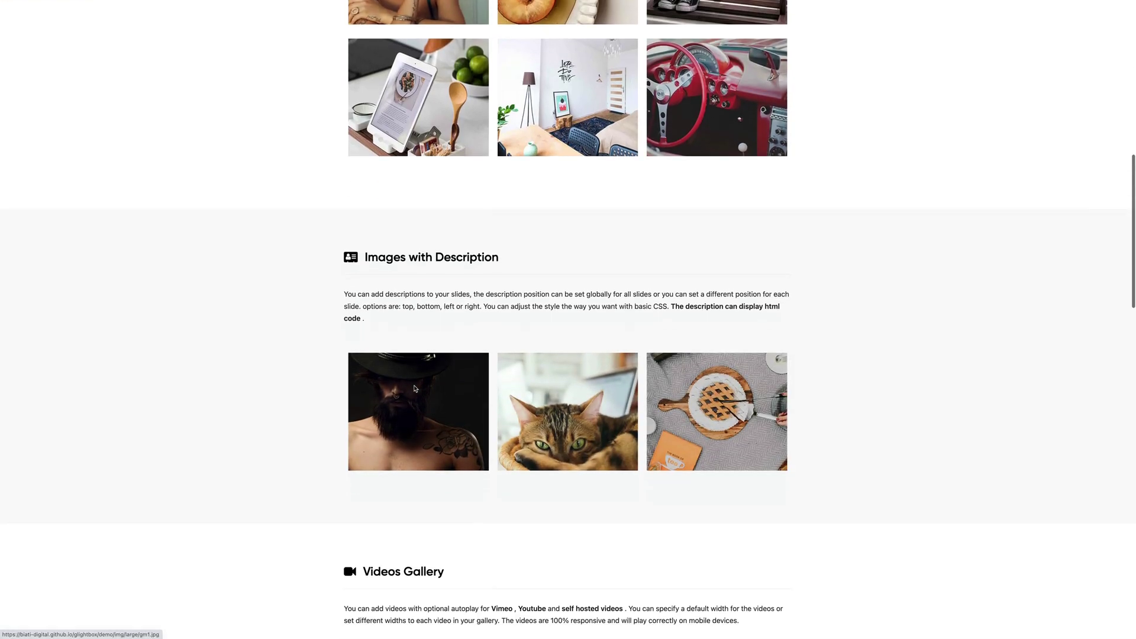